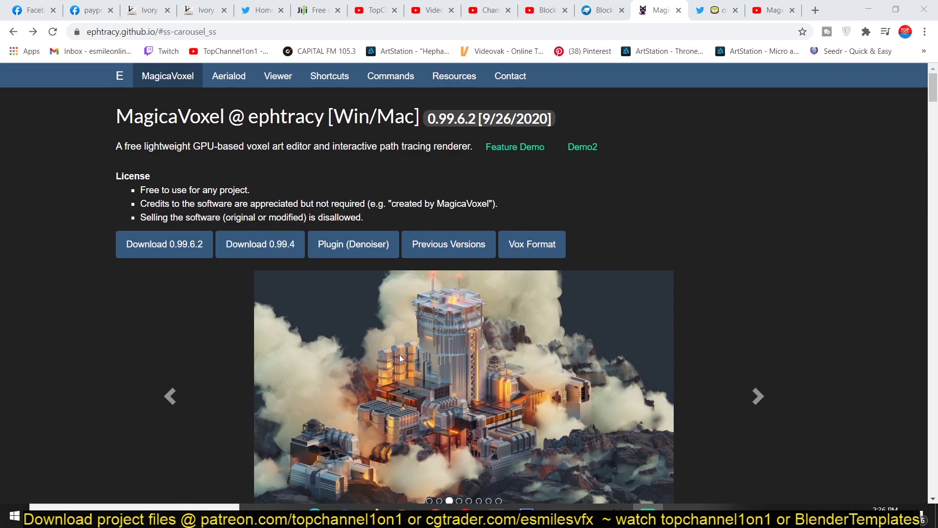
Scroll the MagicaVoxel homepage, glance at the MagicaVoxel editor, and return to the site.
{"action": "scroll", "coordinate": [885, 341], "scroll_direction": "down", "scroll_amount": 3}
{"action": "scroll", "coordinate": [884, 341], "scroll_direction": "up", "scroll_amount": 2}
{"action": "scroll", "coordinate": [884, 341], "scroll_direction": "down", "scroll_amount": 1}
{"action": "scroll", "coordinate": [884, 342], "scroll_direction": "down", "scroll_amount": 1}
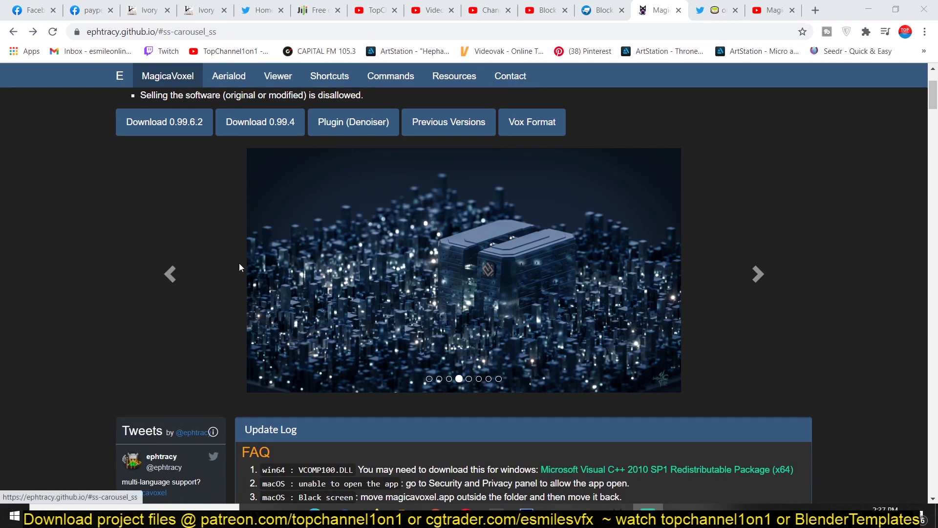
{"action": "left_click", "coordinate": [618, 510]}
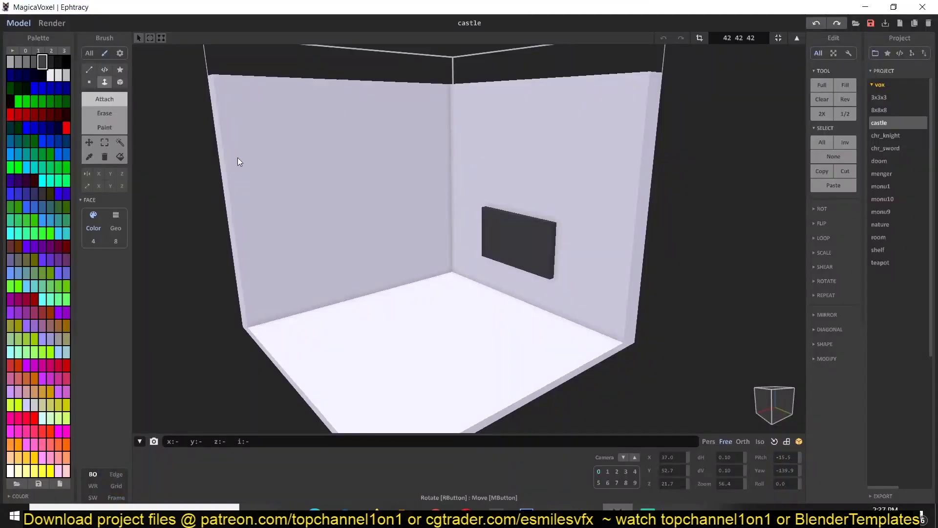
{"action": "key", "text": "alt+Tab"}
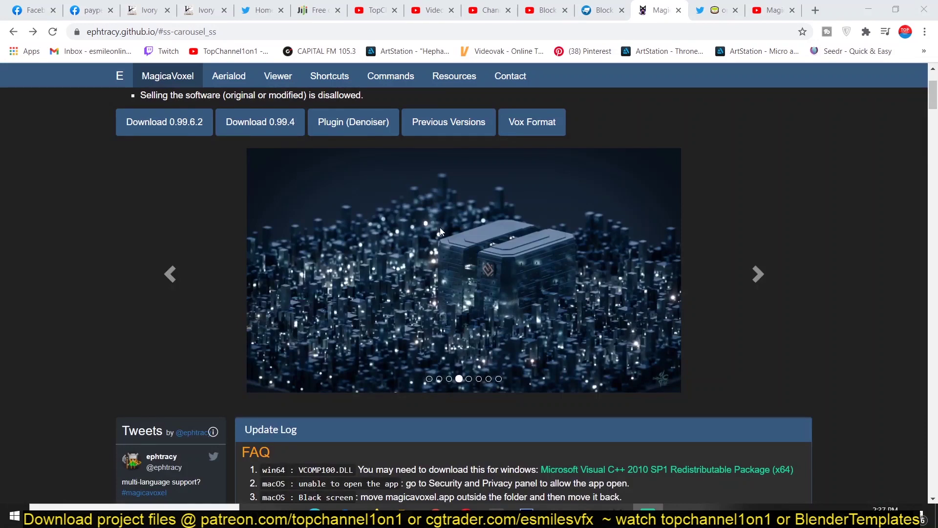
Step through the gallery's showcase renders to the cathedral interior.
{"action": "left_click", "coordinate": [166, 282]}
{"action": "left_click", "coordinate": [166, 280]}
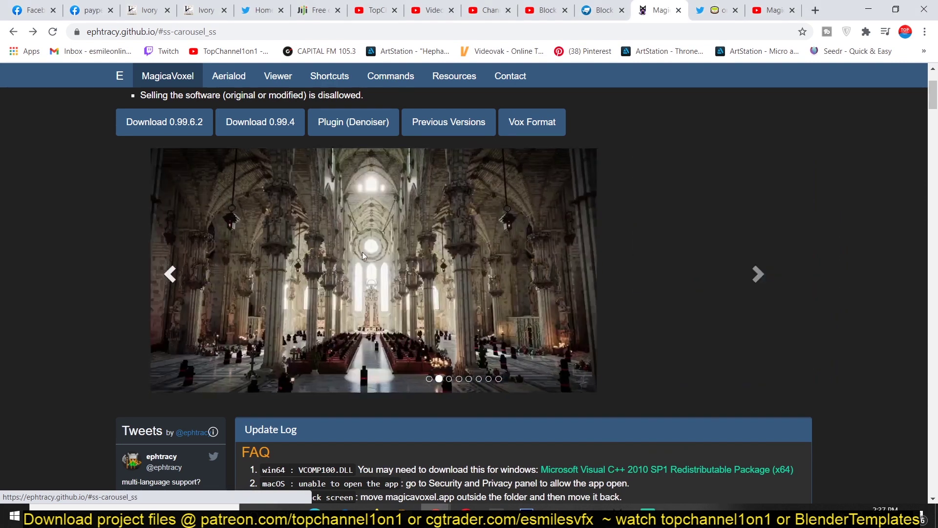
{"action": "left_click", "coordinate": [166, 280]}
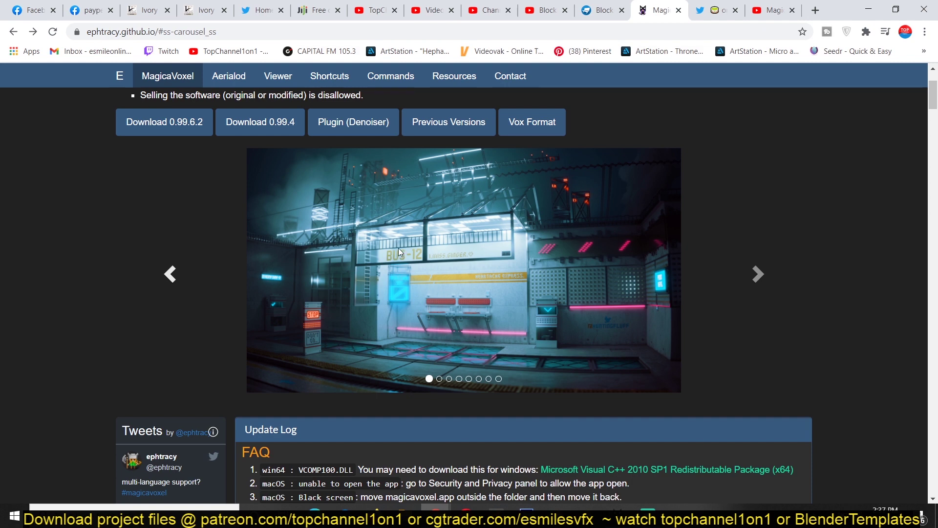
{"action": "left_click", "coordinate": [758, 274]}
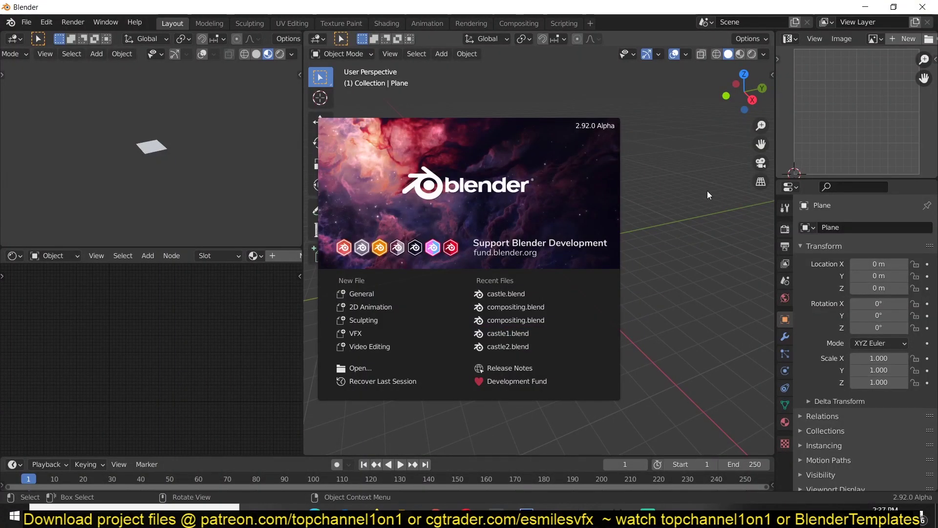
Replace the default plane with a monkey head mesh.
{"action": "left_click", "coordinate": [706, 195]}
{"action": "scroll", "coordinate": [706, 195], "scroll_direction": "up", "scroll_amount": 3}
{"action": "key", "text": "x"}
{"action": "left_click", "coordinate": [559, 250]}
{"action": "key", "text": "shift+a"}
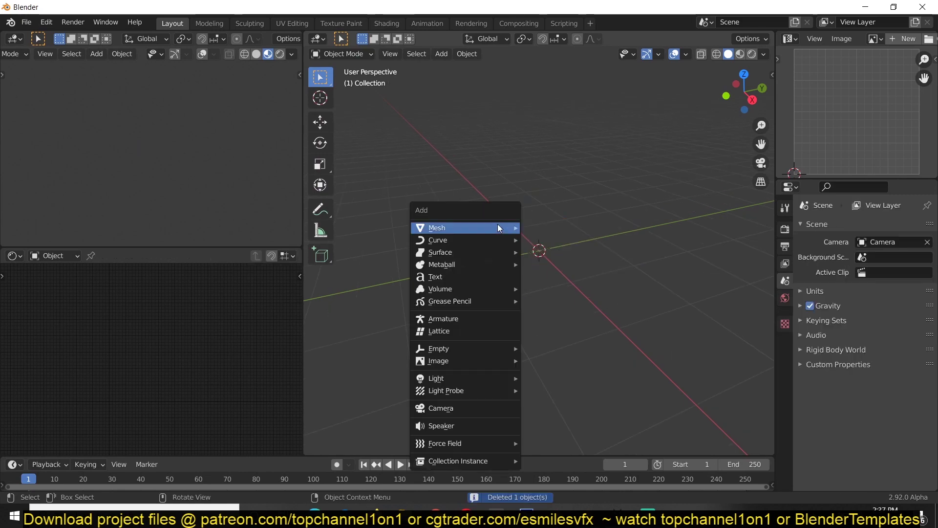
{"action": "mouse_move", "coordinate": [503, 227]}
{"action": "left_click", "coordinate": [562, 345]}
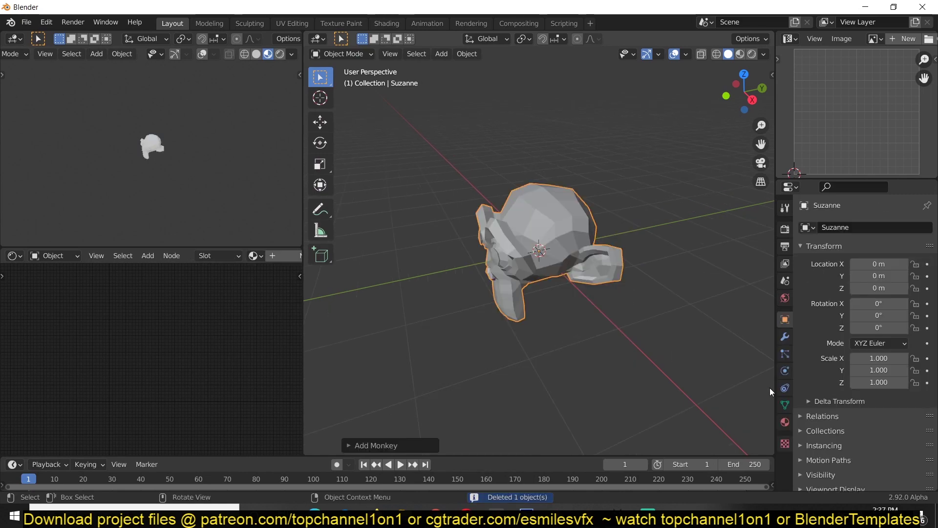
Add a Remesh modifier to the monkey set to Blocks mode.
{"action": "left_click", "coordinate": [784, 336]}
{"action": "left_click", "coordinate": [831, 227]}
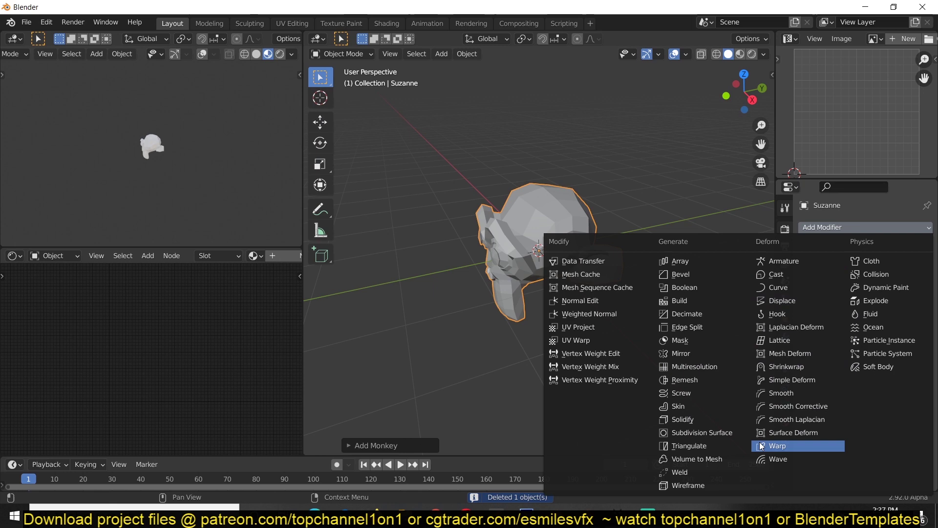
{"action": "left_click", "coordinate": [723, 380]}
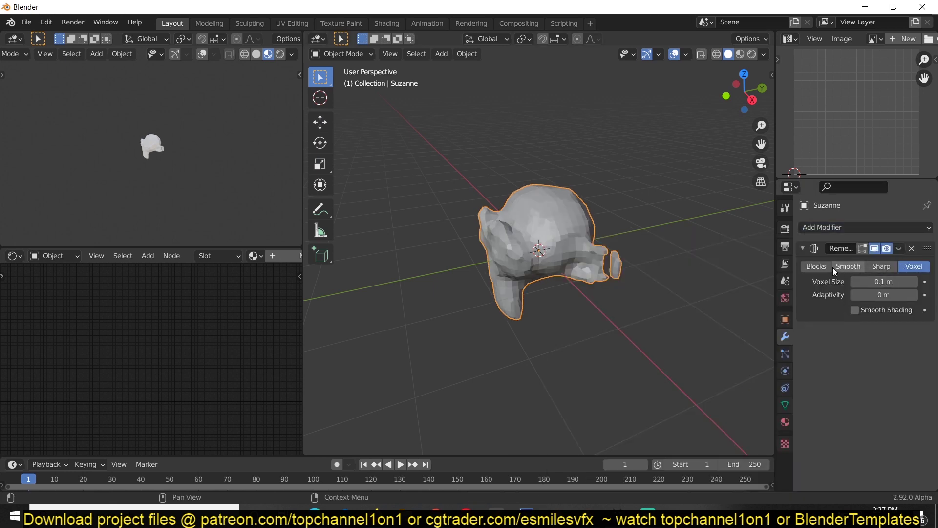
{"action": "left_click", "coordinate": [815, 267]}
{"action": "scroll", "coordinate": [591, 282], "scroll_direction": "up", "scroll_amount": 4}
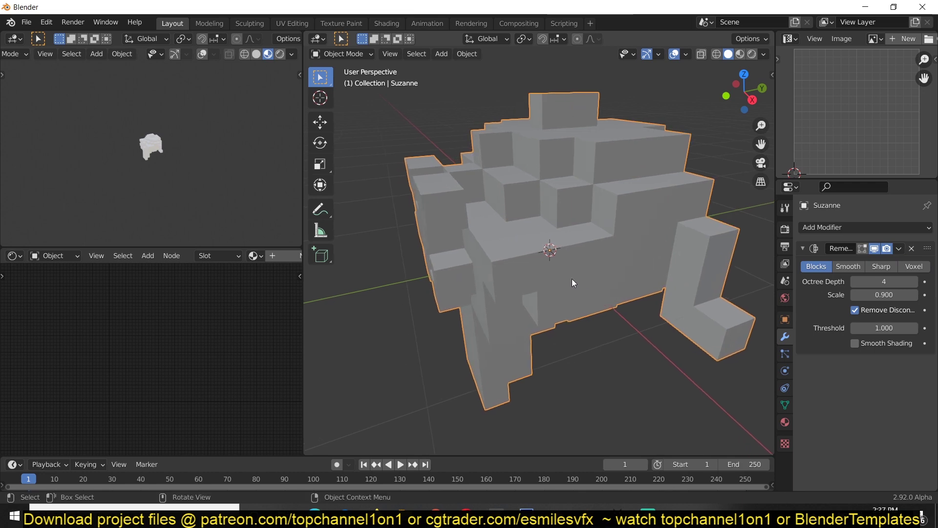
Switch to material preview and turn on ambient occlusion in the render settings.
{"action": "left_click", "coordinate": [739, 55]}
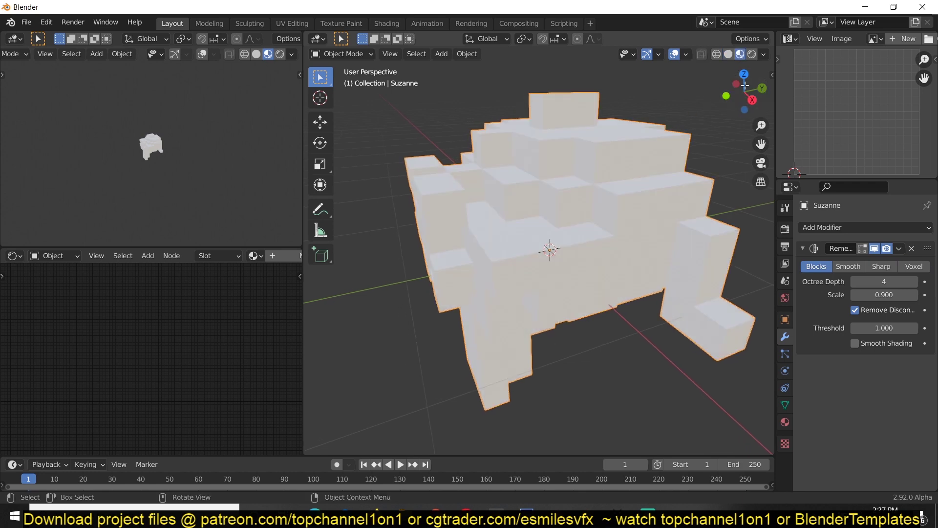
{"action": "left_click", "coordinate": [785, 229]}
{"action": "left_click", "coordinate": [811, 311]}
{"action": "mouse_move", "coordinate": [589, 220]}
{"action": "middle_mouse_down"}
{"action": "mouse_move", "coordinate": [674, 209]}
{"action": "mouse_move", "coordinate": [597, 210]}
{"action": "middle_mouse_up"}
Raise the Remesh octree depth from 4 to 5, then minimize Blender.
{"action": "left_click", "coordinate": [785, 336]}
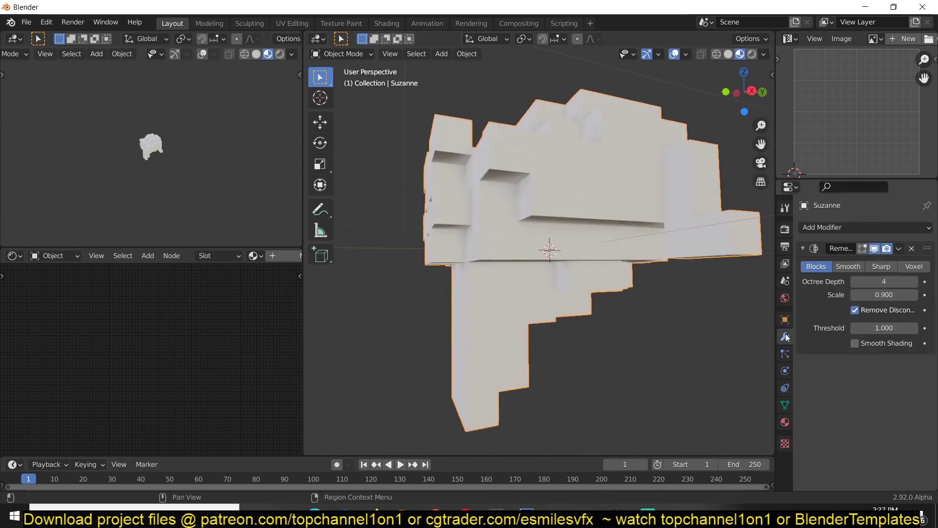
{"action": "left_click_drag", "start_coordinate": [883, 282], "coordinate": [892, 282]}
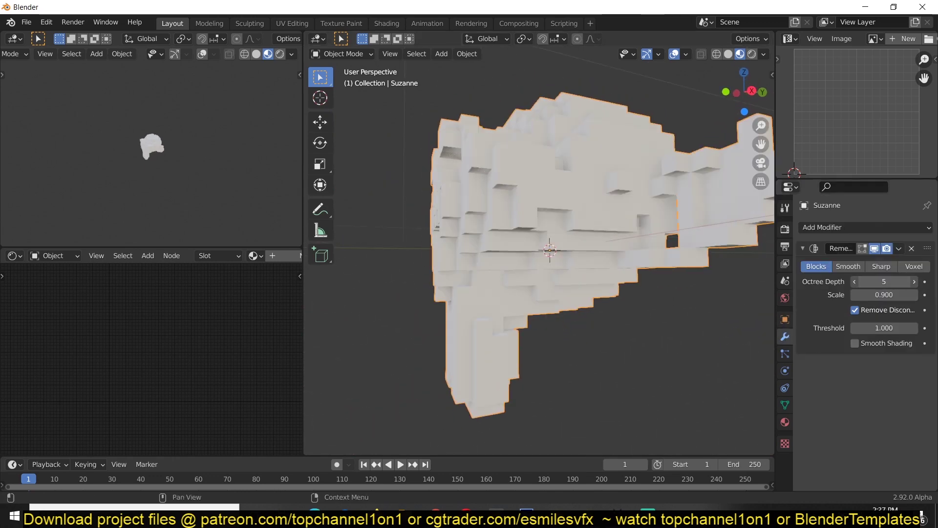
{"action": "middle_click_drag", "start_coordinate": [635, 342], "coordinate": [580, 179]}
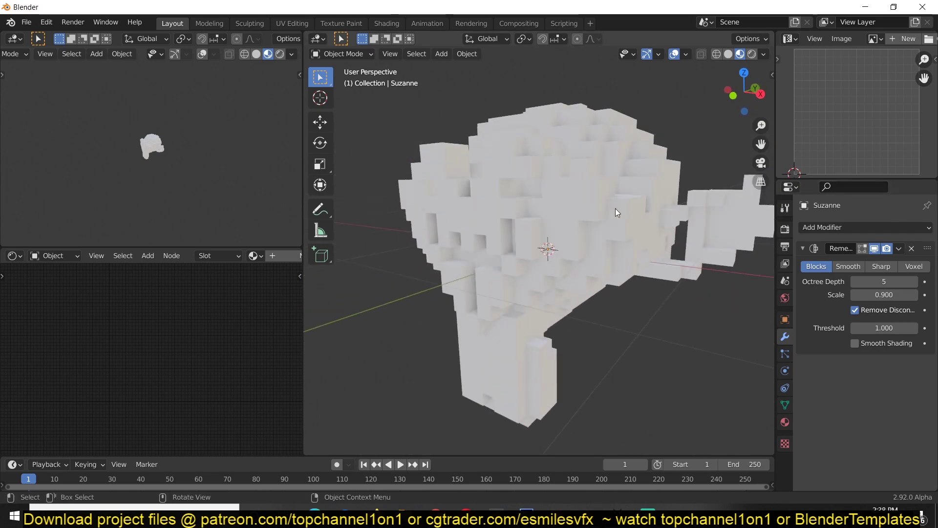
{"action": "left_click", "coordinate": [865, 7]}
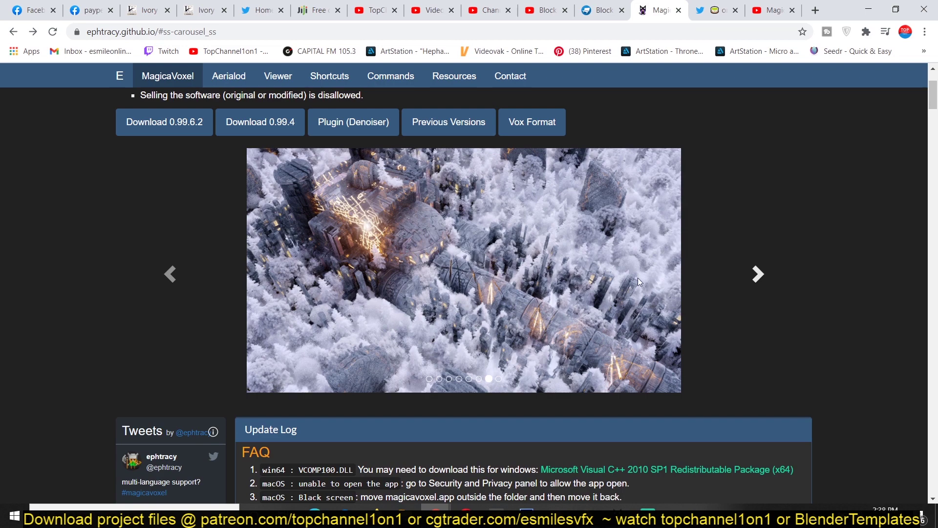
Advance the showcase through sunset village, bus stop, cathedral, smoky fortress and dark city renders.
{"action": "left_click", "coordinate": [772, 272]}
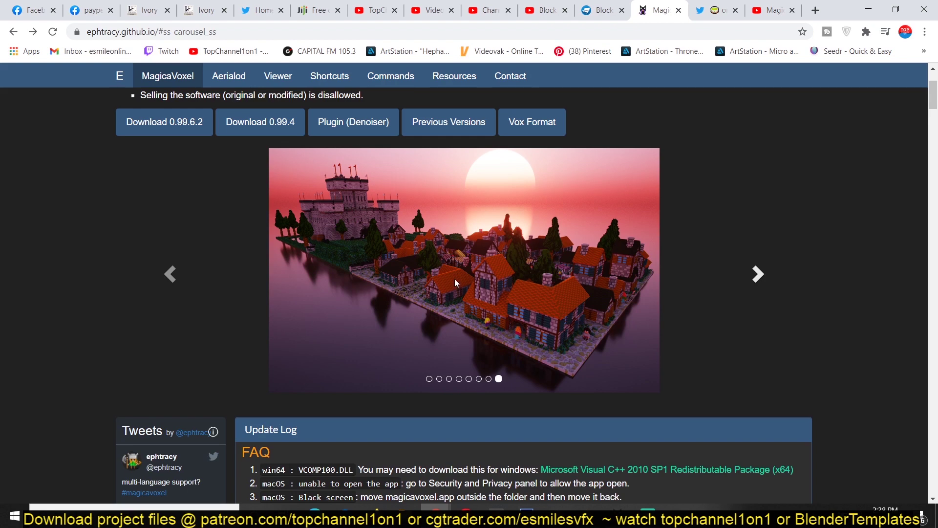
{"action": "left_click", "coordinate": [753, 282]}
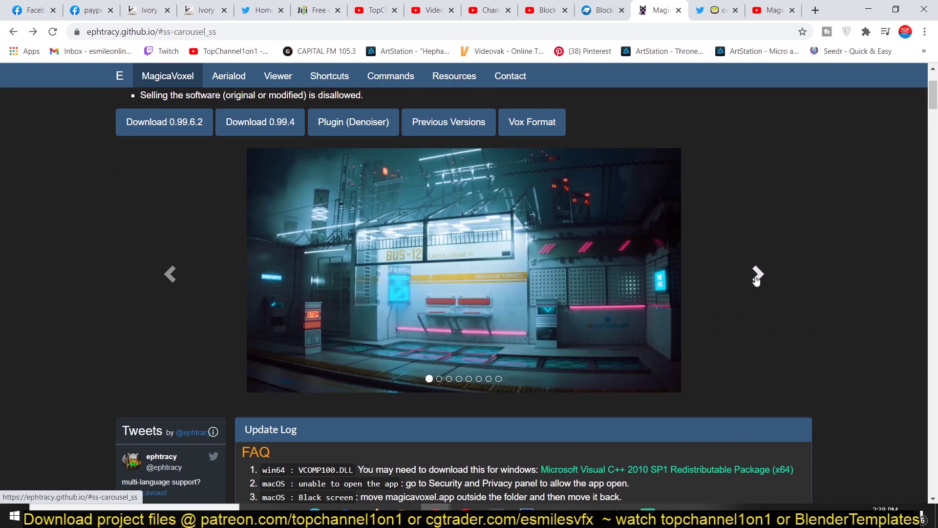
{"action": "left_click", "coordinate": [757, 278]}
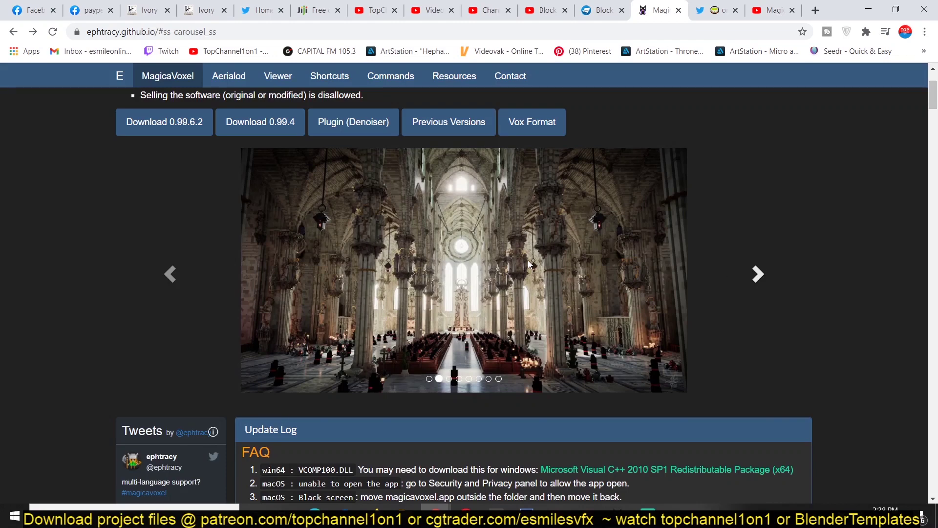
{"action": "left_click", "coordinate": [756, 277]}
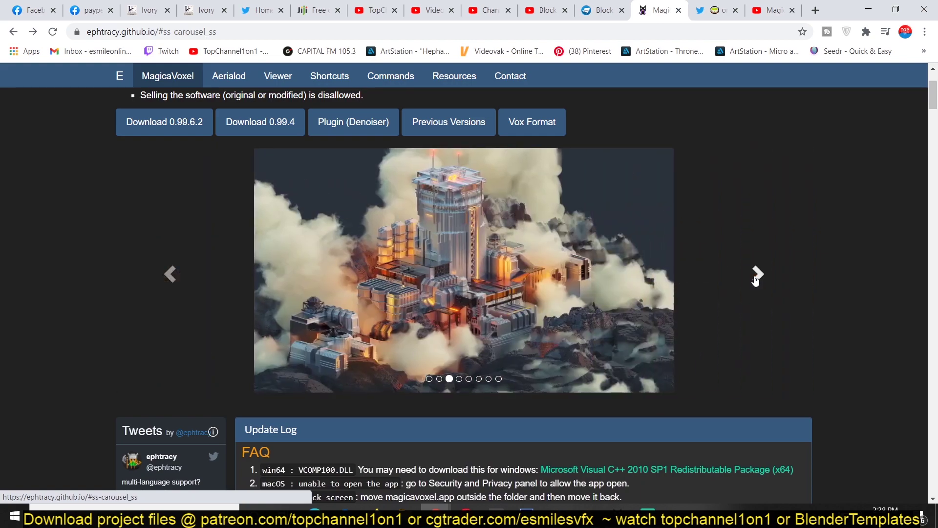
{"action": "left_click", "coordinate": [756, 276]}
Scroll through the Update Log and open a tweeted voxel artwork in a new tab.
{"action": "scroll", "coordinate": [777, 310], "scroll_direction": "down", "scroll_amount": 8}
{"action": "scroll", "coordinate": [777, 307], "scroll_direction": "up", "scroll_amount": 6}
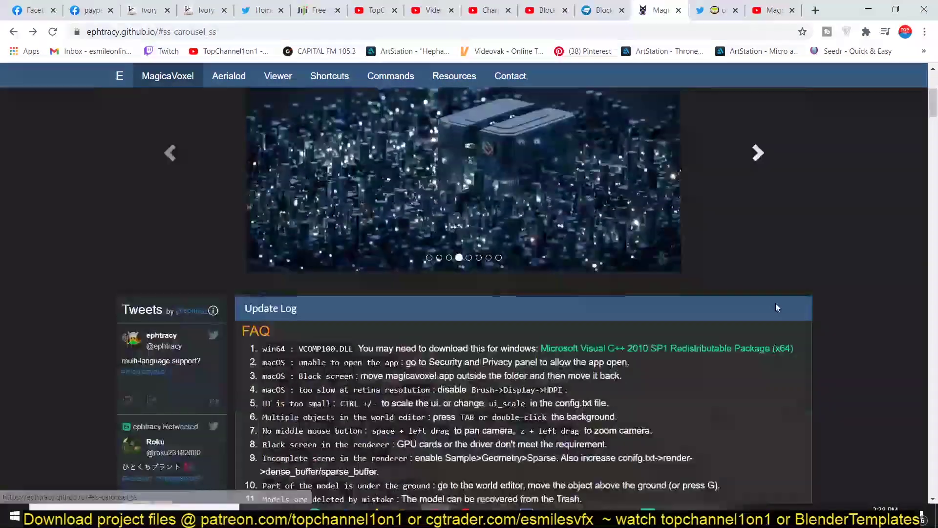
{"action": "scroll", "coordinate": [776, 307], "scroll_direction": "up", "scroll_amount": 4}
{"action": "scroll", "coordinate": [635, 293], "scroll_direction": "down", "scroll_amount": 2}
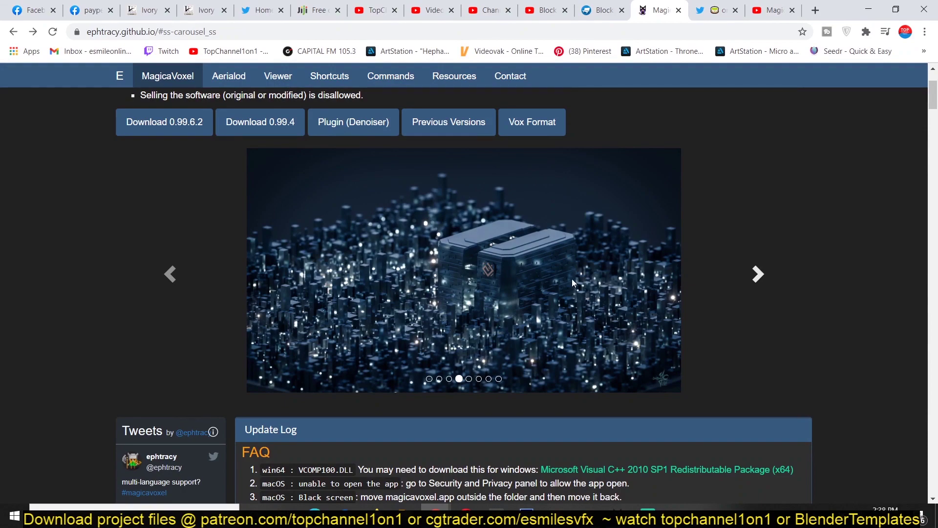
{"action": "scroll", "coordinate": [754, 288], "scroll_direction": "down", "scroll_amount": 12}
{"action": "scroll", "coordinate": [756, 290], "scroll_direction": "up", "scroll_amount": 1}
{"action": "scroll", "coordinate": [586, 269], "scroll_direction": "down", "scroll_amount": 2}
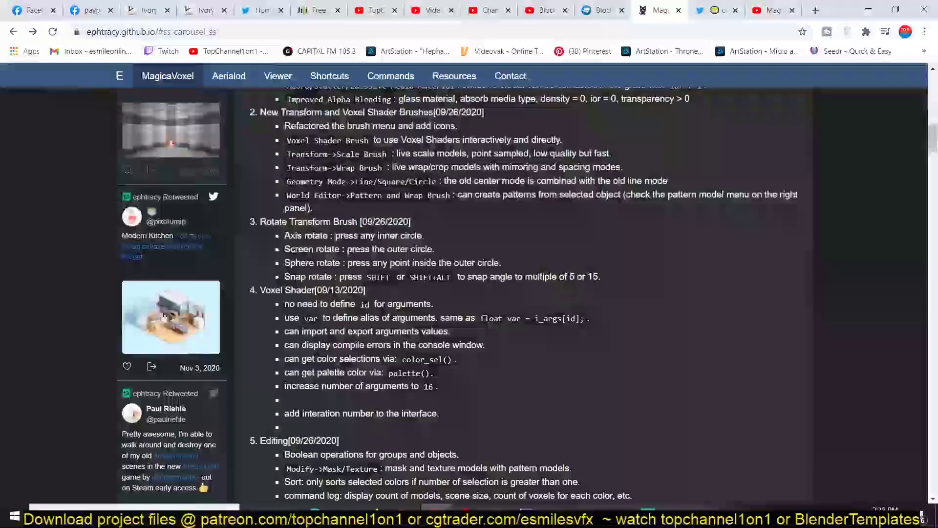
{"action": "scroll", "coordinate": [176, 197], "scroll_direction": "up", "scroll_amount": 8}
{"action": "scroll", "coordinate": [176, 197], "scroll_direction": "down", "scroll_amount": 2}
{"action": "scroll", "coordinate": [224, 268], "scroll_direction": "down", "scroll_amount": 5}
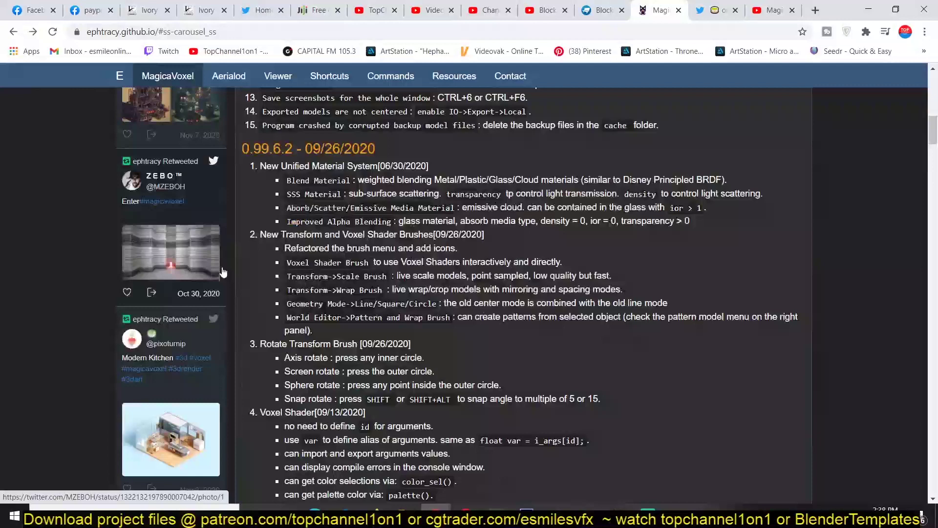
{"action": "scroll", "coordinate": [196, 278], "scroll_direction": "up", "scroll_amount": 5}
{"action": "left_click", "coordinate": [177, 287]}
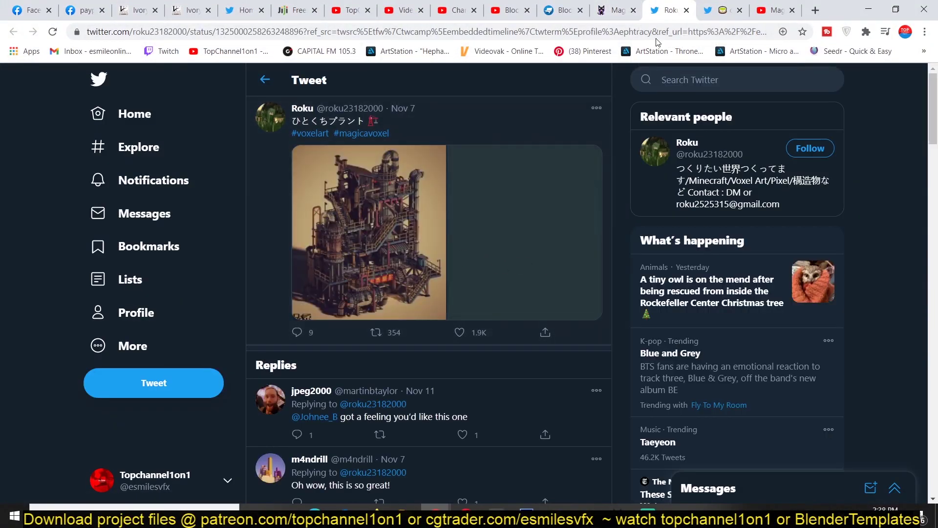
From the MagicaVoxel tab, follow the 0.99.6.2 download link and browse the GitHub release assets.
{"action": "left_click", "coordinate": [617, 10]}
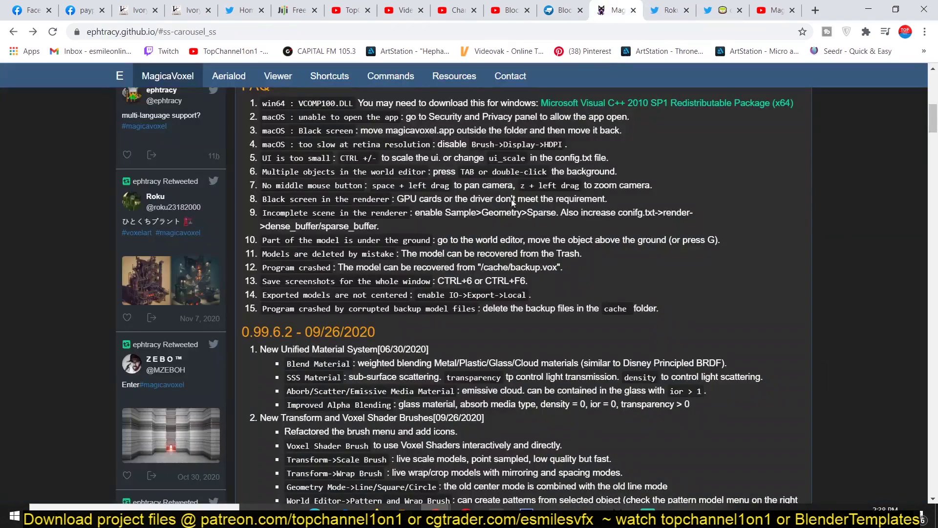
{"action": "scroll", "coordinate": [496, 204], "scroll_direction": "up", "scroll_amount": 15}
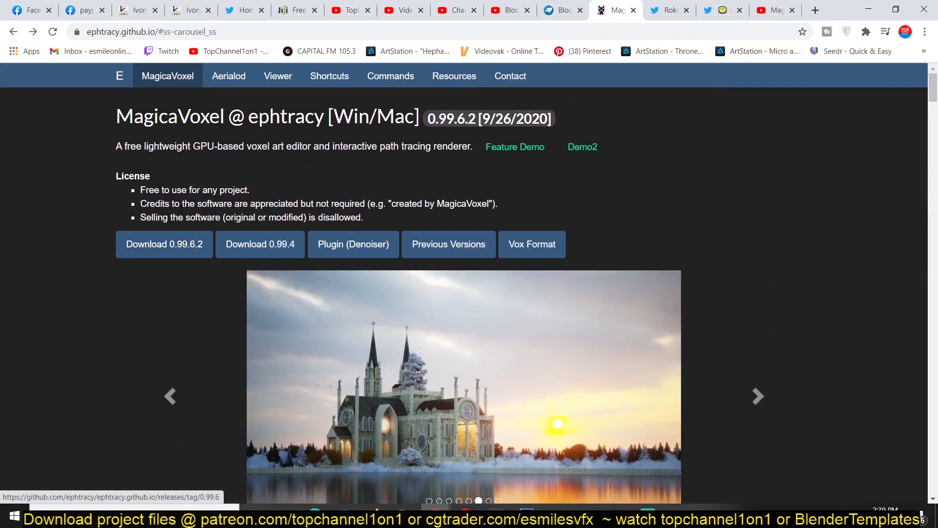
{"action": "left_click", "coordinate": [166, 247]}
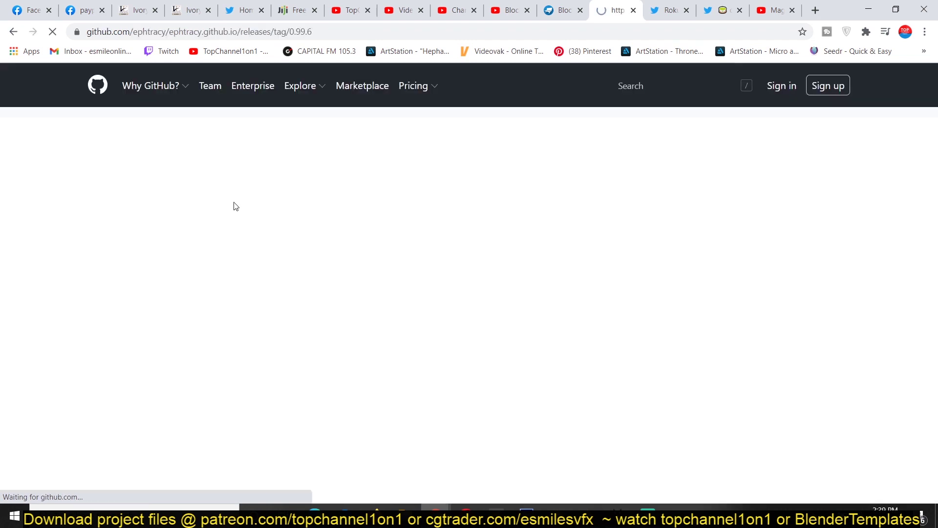
{"action": "scroll", "coordinate": [244, 273], "scroll_direction": "down", "scroll_amount": 3}
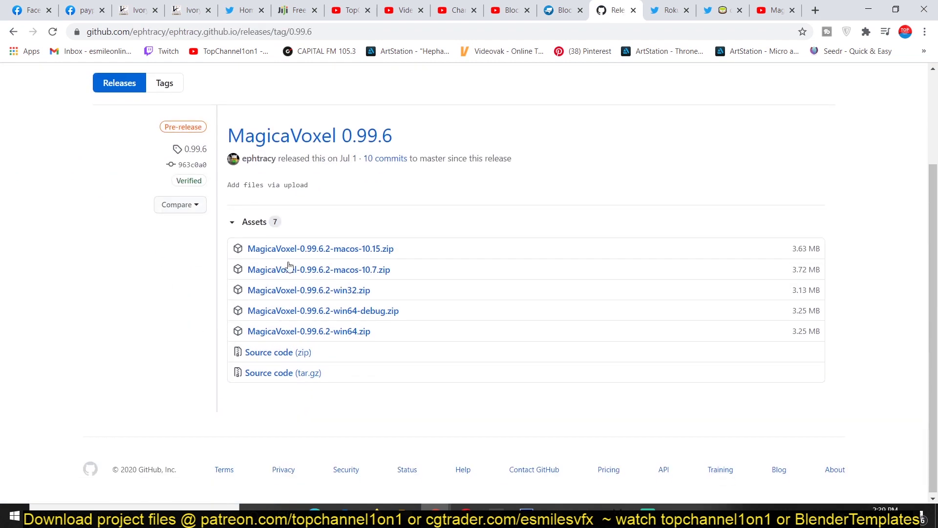
{"action": "scroll", "coordinate": [259, 267], "scroll_direction": "up", "scroll_amount": 3}
{"action": "scroll", "coordinate": [249, 244], "scroll_direction": "down", "scroll_amount": 3}
{"action": "scroll", "coordinate": [293, 229], "scroll_direction": "up", "scroll_amount": 3}
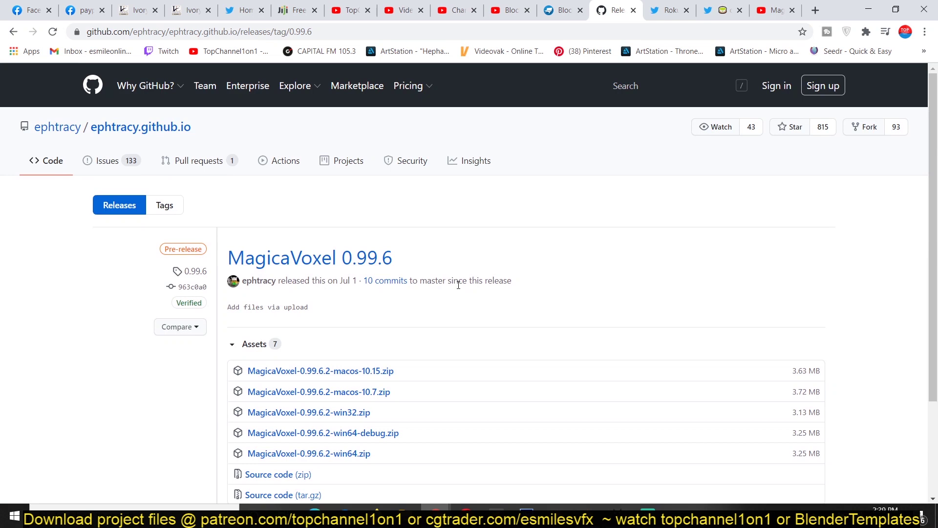
{"action": "scroll", "coordinate": [330, 232], "scroll_direction": "down", "scroll_amount": 3}
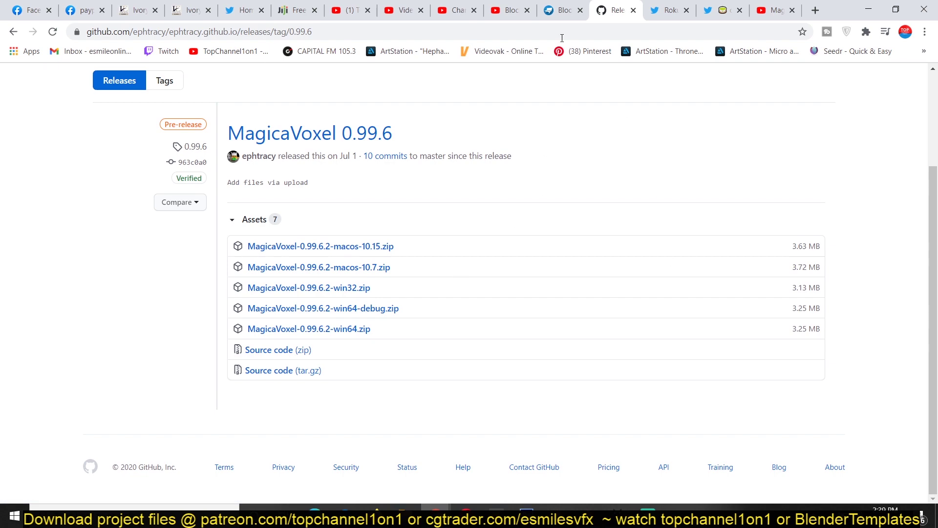
Go back a page, then clear all voxels from the castle model.
{"action": "left_click", "coordinate": [13, 31]}
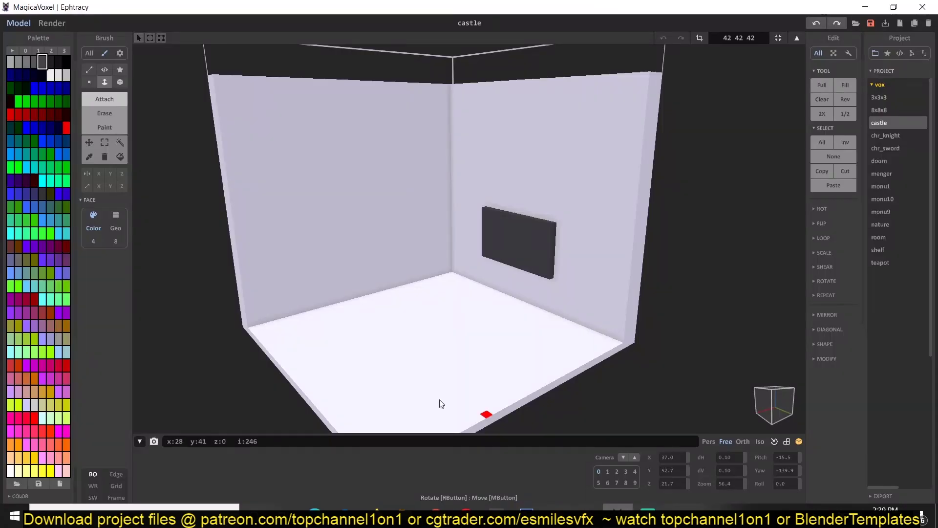
{"action": "left_click", "coordinate": [822, 100]}
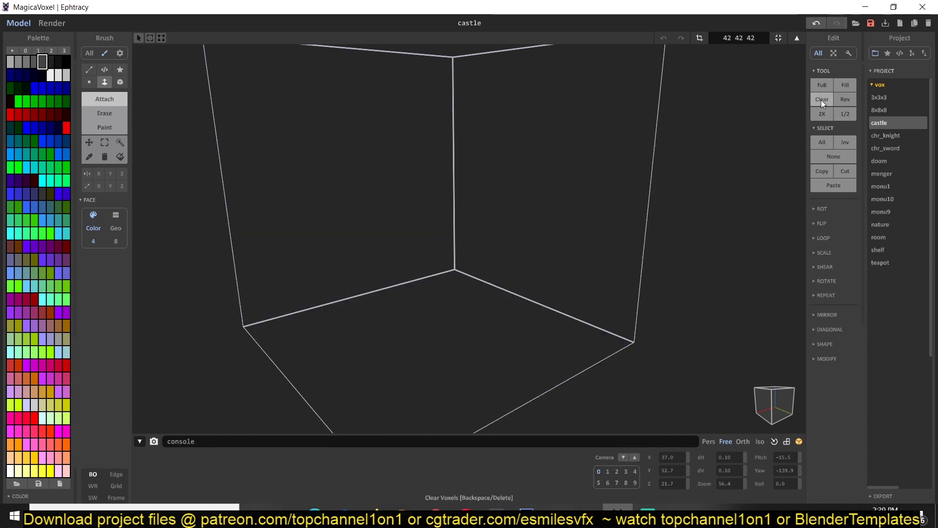
{"action": "scroll", "coordinate": [536, 218], "scroll_direction": "up", "scroll_amount": 2}
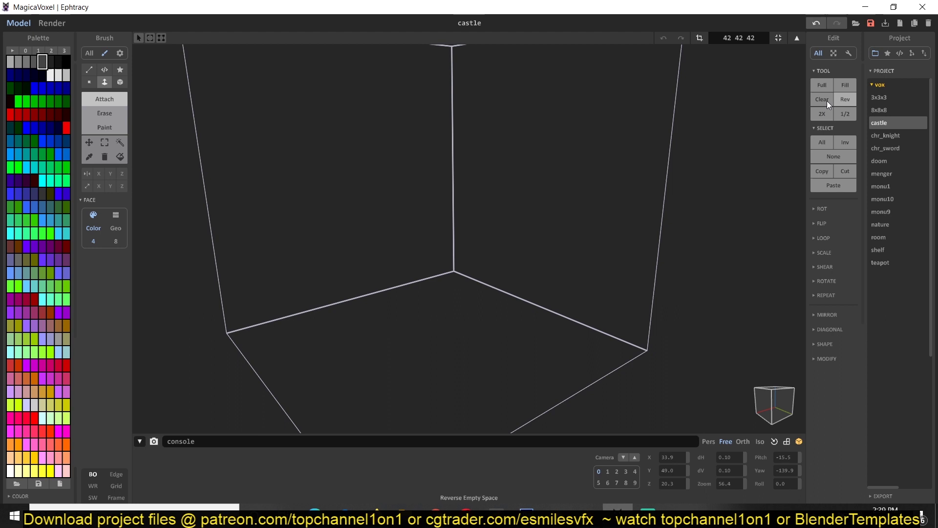
Open the 3x3x3 sample without saving the castle, and reposition the view around the cube.
{"action": "left_click", "coordinate": [874, 93]}
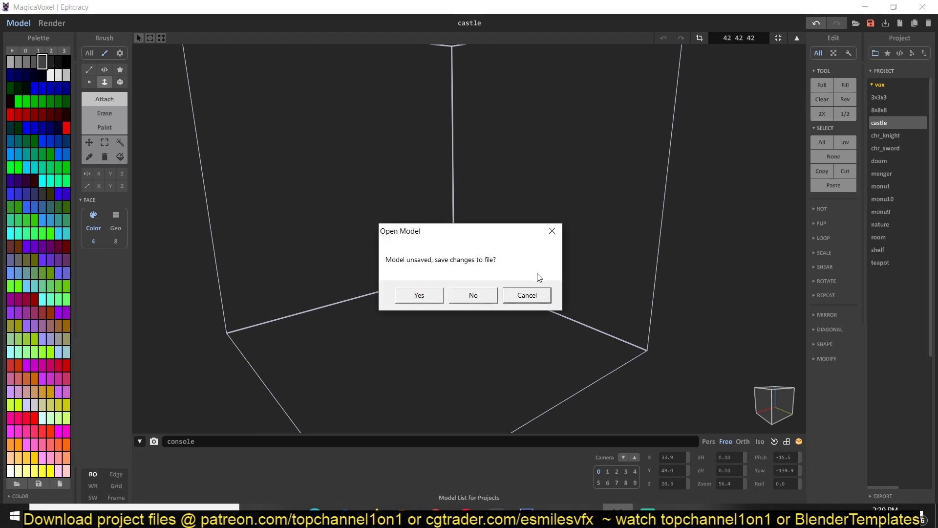
{"action": "left_click", "coordinate": [473, 295]}
{"action": "right_click_drag", "start_coordinate": [483, 268], "coordinate": [526, 297]}
{"action": "middle_click_drag", "start_coordinate": [526, 299], "coordinate": [542, 211]}
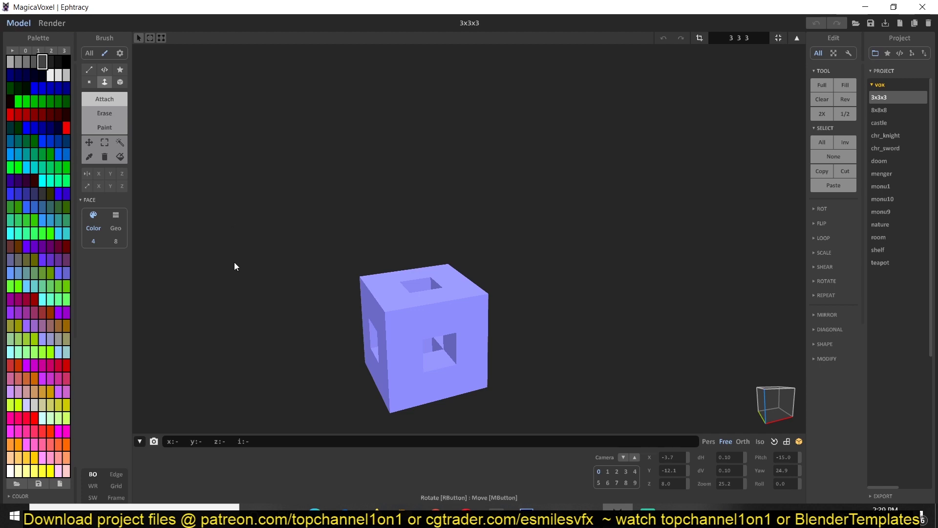
{"action": "middle_click_drag", "start_coordinate": [280, 263], "coordinate": [289, 248]}
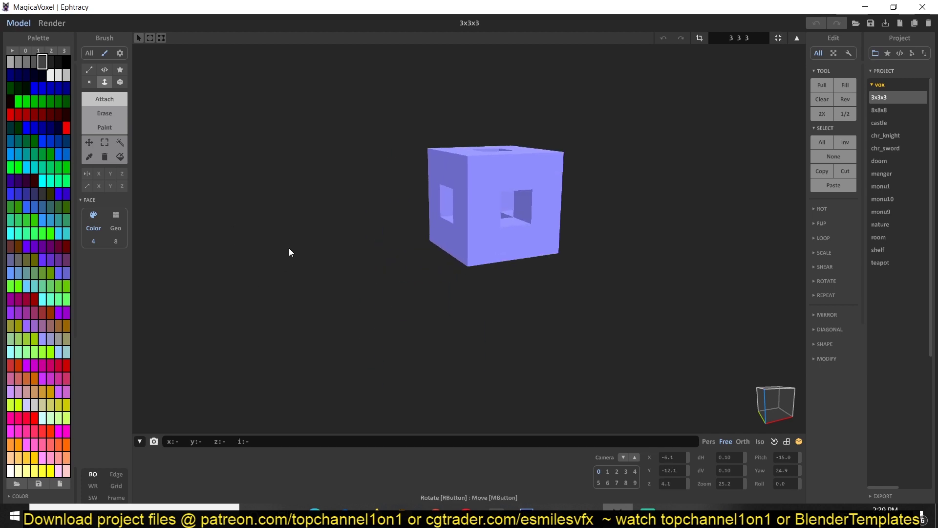
Switch to the path-traced Render view and orbit the camera around the 3x3x3 cube.
{"action": "left_click", "coordinate": [65, 23]}
{"action": "right_click_drag", "start_coordinate": [483, 225], "coordinate": [412, 213]}
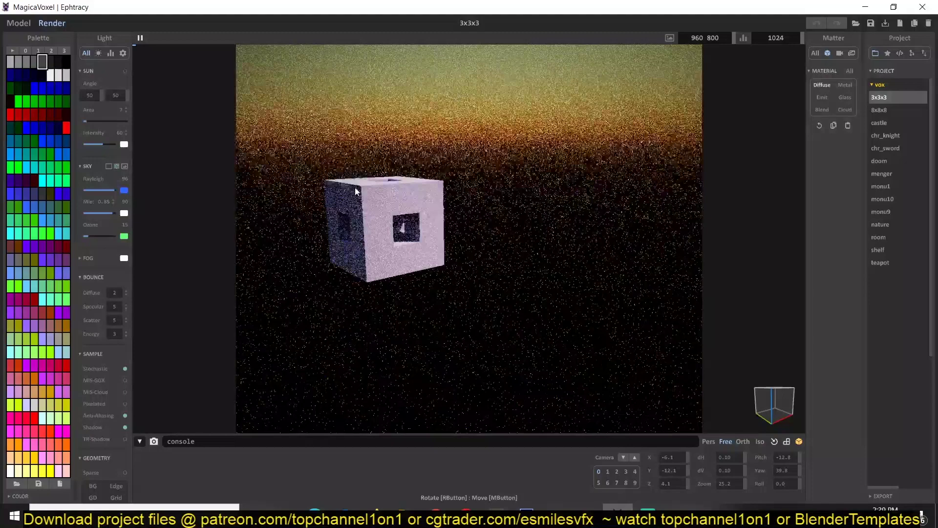
{"action": "middle_click_drag", "start_coordinate": [412, 213], "coordinate": [432, 195]}
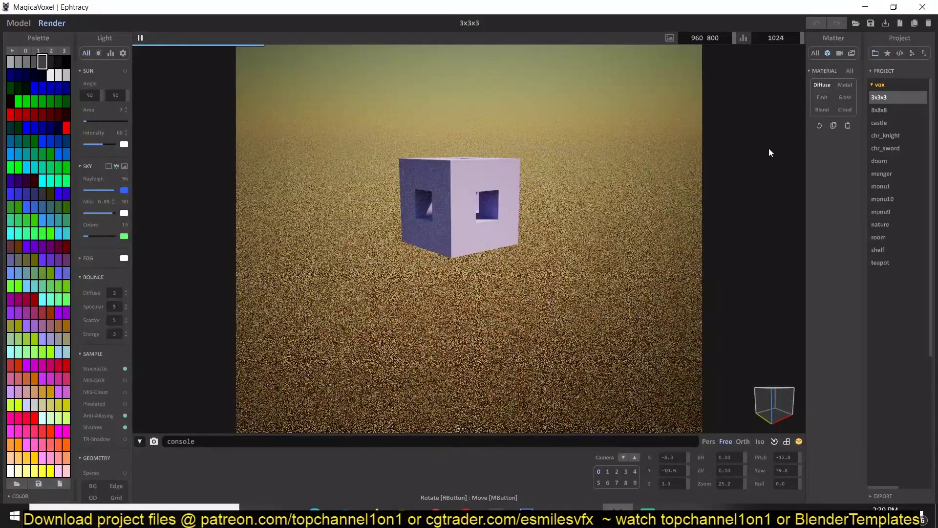
Render each sample in turn: 8x8x8, castle, chr_knight, chr_sword, doom, menger, monu1, monu10, monu9, nature, room.
{"action": "left_click", "coordinate": [877, 110]}
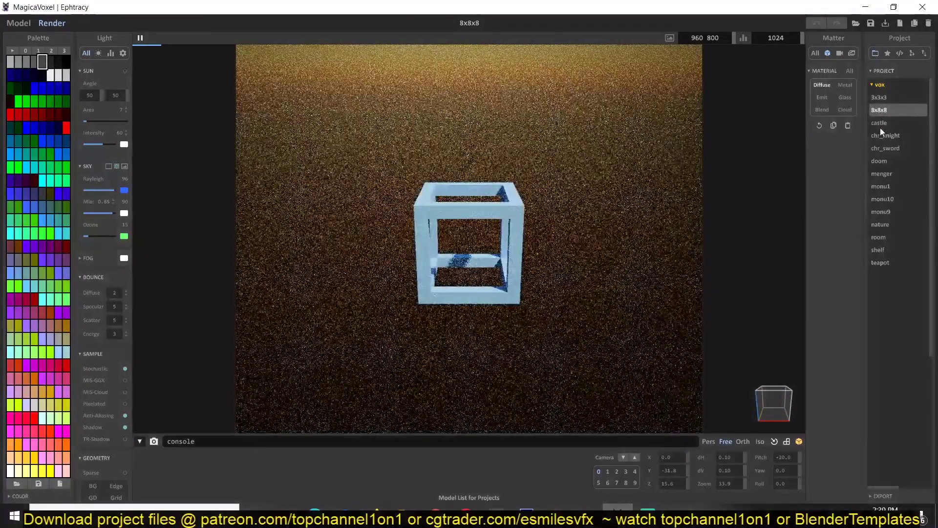
{"action": "left_click", "coordinate": [881, 126]}
{"action": "left_click", "coordinate": [887, 137]}
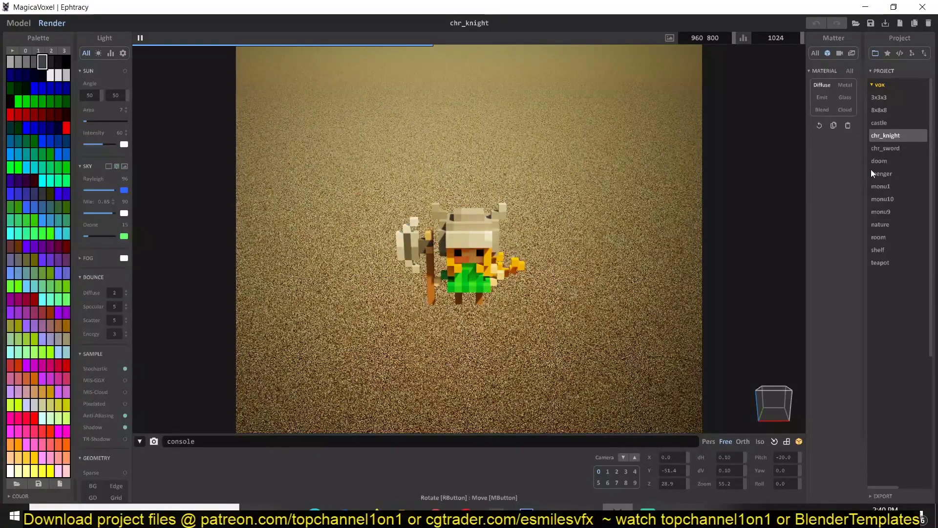
{"action": "left_click", "coordinate": [891, 145]}
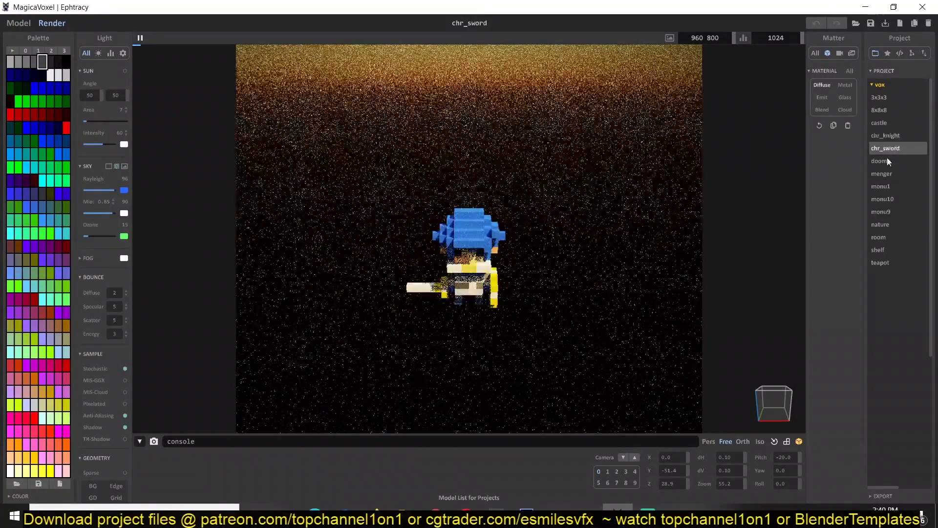
{"action": "left_click", "coordinate": [886, 160]}
{"action": "left_click", "coordinate": [885, 173]}
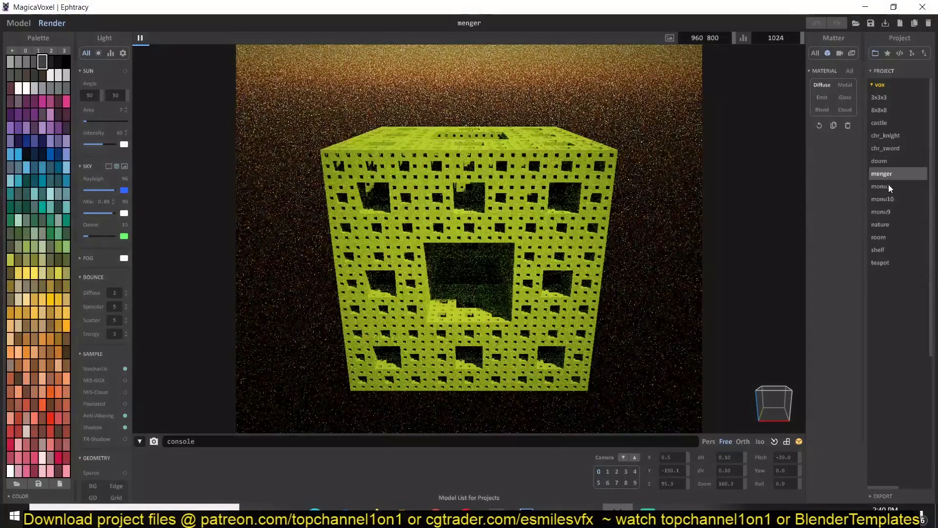
{"action": "left_click", "coordinate": [889, 185]}
{"action": "left_click", "coordinate": [889, 198]}
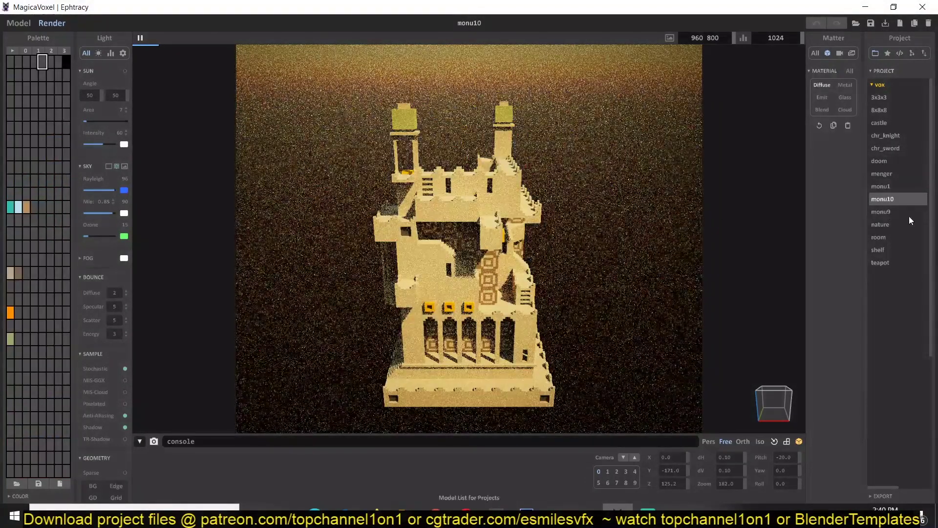
{"action": "left_click", "coordinate": [895, 213]}
{"action": "left_click", "coordinate": [890, 223]}
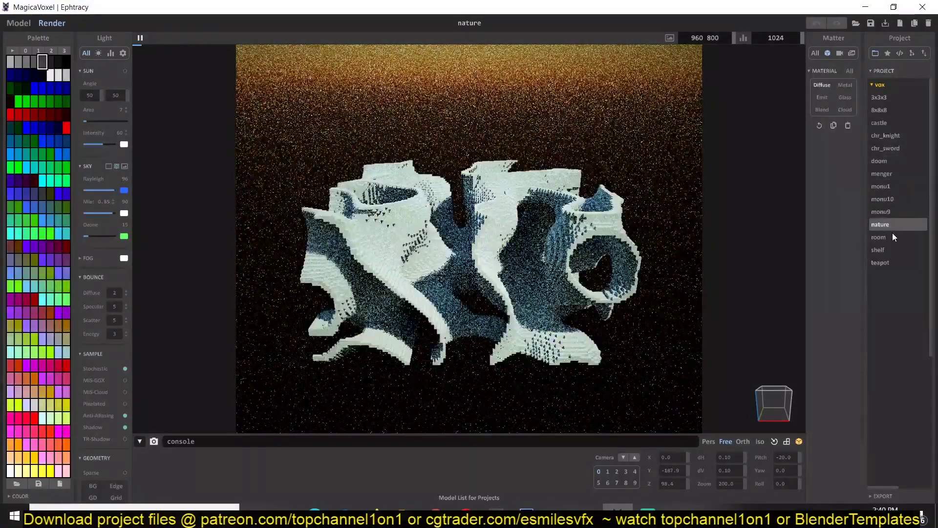
{"action": "left_click", "coordinate": [890, 239]}
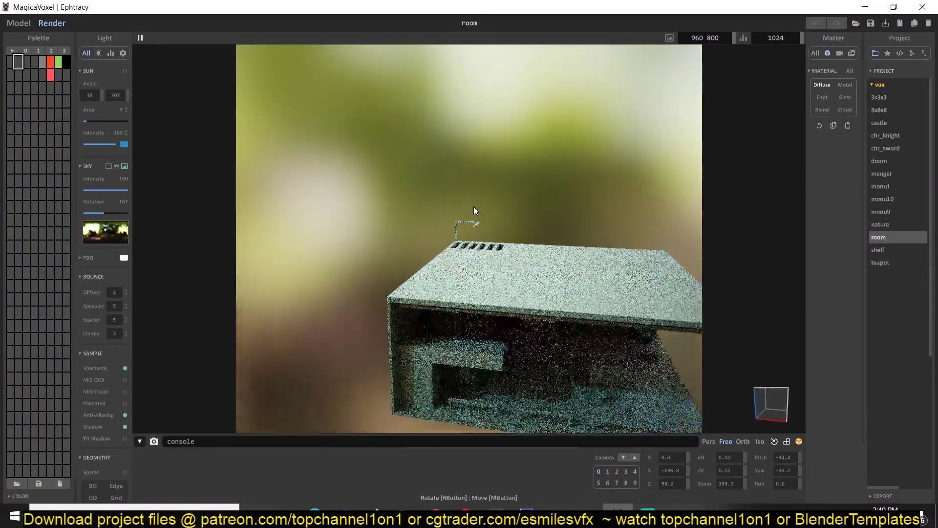
{"action": "right_click_drag", "start_coordinate": [473, 207], "coordinate": [465, 172]}
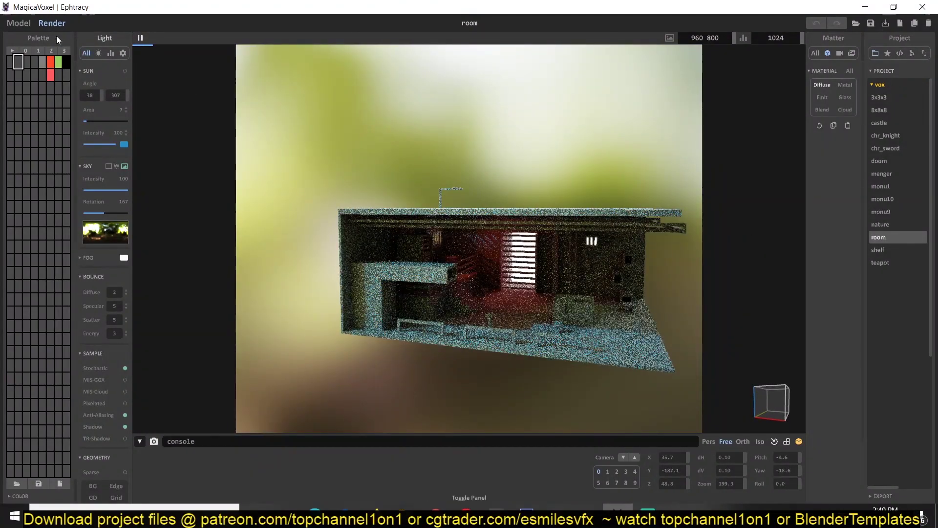
Return to the model editor and clear all voxels from the room model.
{"action": "left_click", "coordinate": [24, 23]}
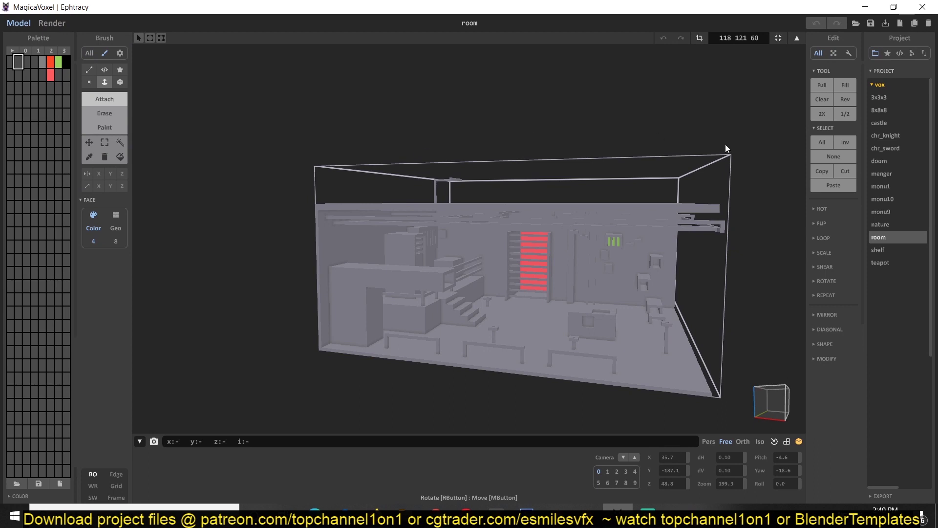
{"action": "left_click", "coordinate": [819, 100]}
{"action": "mouse_move", "coordinate": [719, 107]}
{"action": "right_mouse_down"}
{"action": "mouse_move", "coordinate": [362, 136]}
{"action": "mouse_move", "coordinate": [370, 116]}
{"action": "mouse_move", "coordinate": [396, 166]}
{"action": "right_mouse_up"}
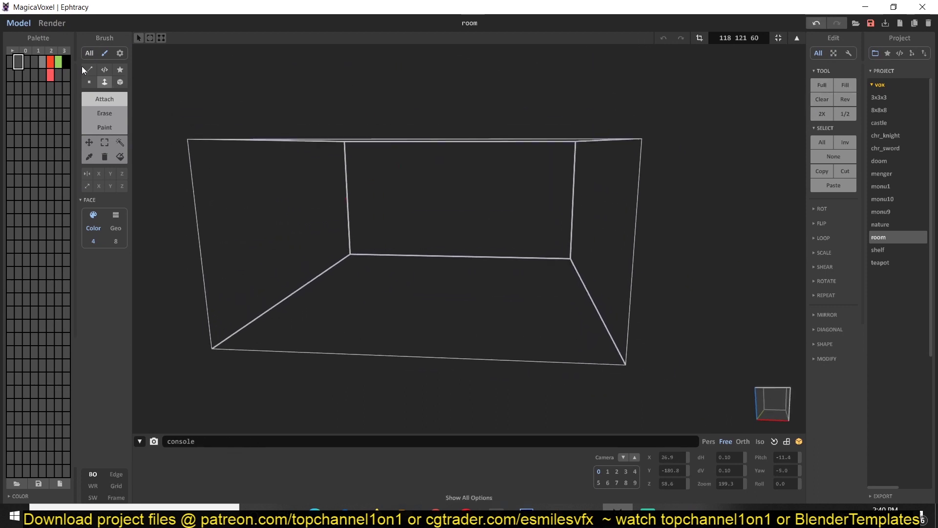
Paint two freehand voxel strokes on the floor, then open 3x3x3 without saving them.
{"action": "left_click", "coordinate": [92, 82]}
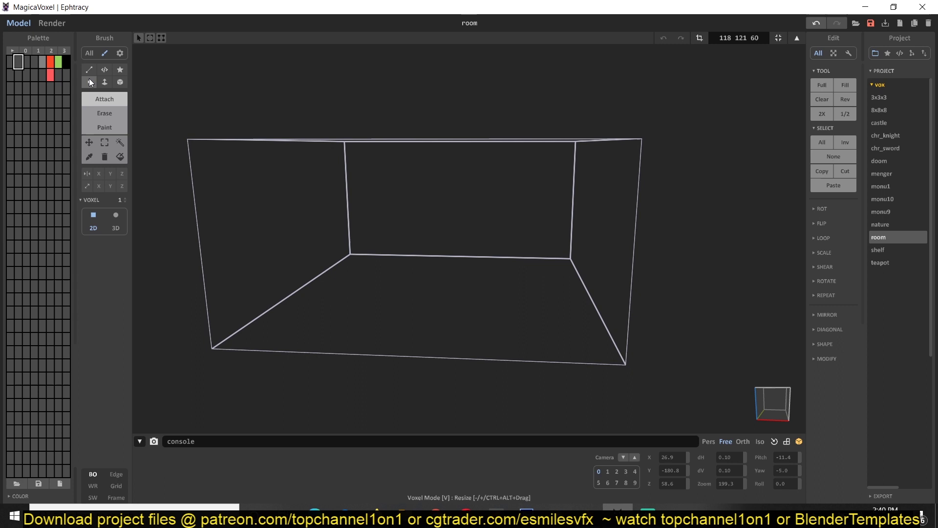
{"action": "mouse_move", "coordinate": [348, 257]}
{"action": "left_mouse_down"}
{"action": "mouse_move", "coordinate": [396, 277]}
{"action": "mouse_move", "coordinate": [386, 302]}
{"action": "mouse_move", "coordinate": [364, 313]}
{"action": "left_mouse_up"}
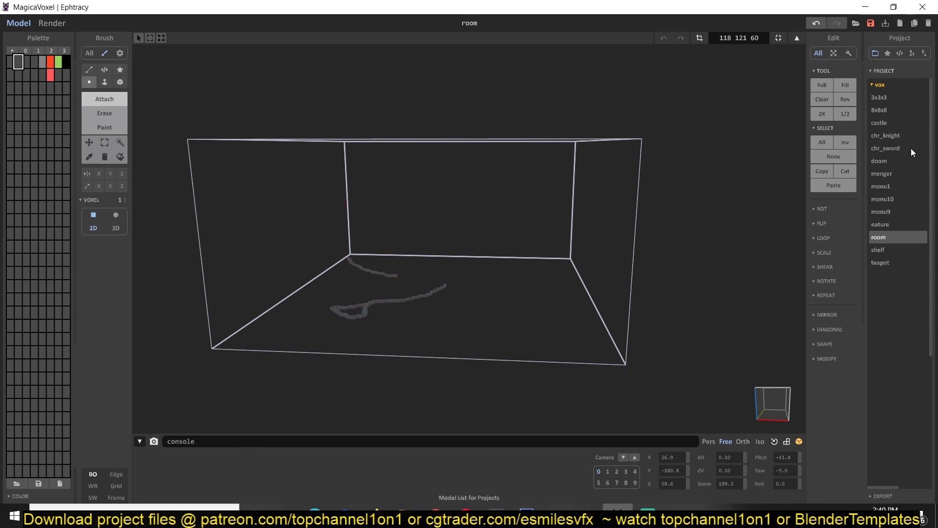
{"action": "left_click", "coordinate": [878, 98]}
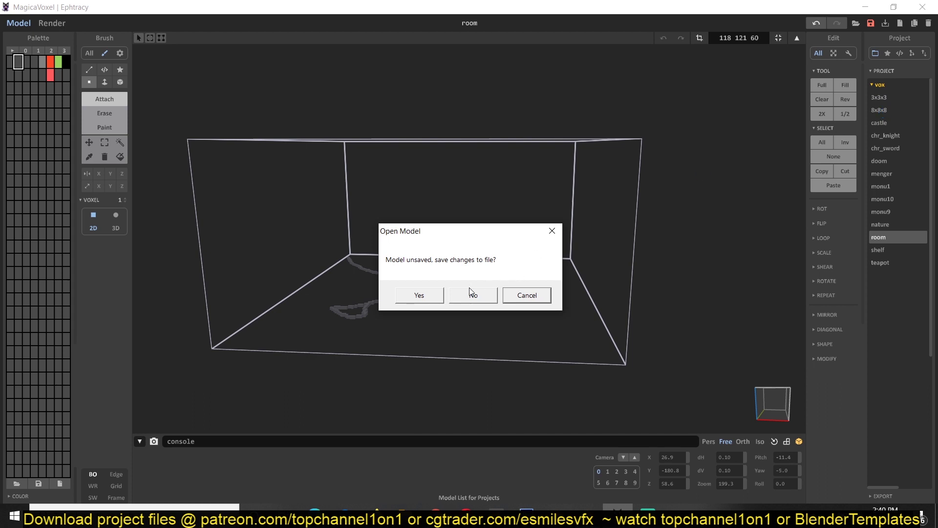
{"action": "left_click", "coordinate": [472, 292]}
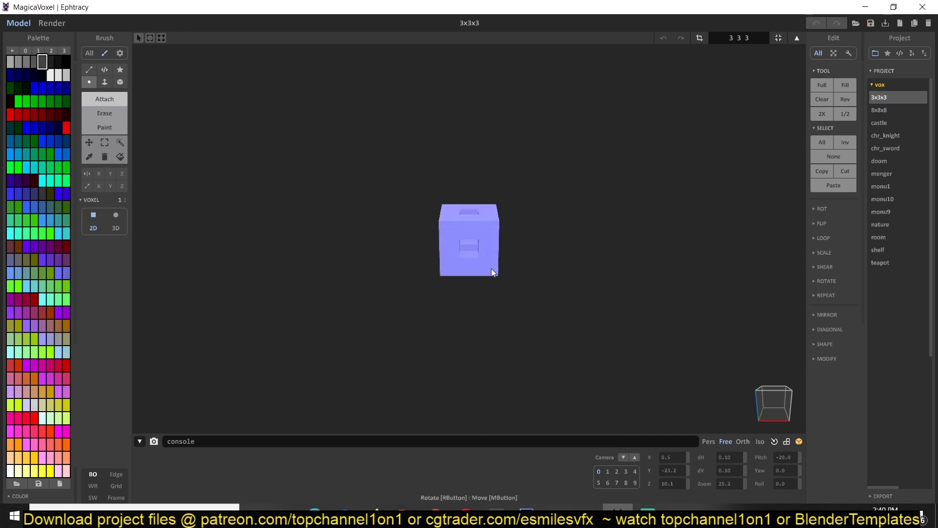
Clear the model and place four voxels on the floor of the empty box.
{"action": "left_click", "coordinate": [822, 100]}
{"action": "right_click_drag", "start_coordinate": [588, 167], "coordinate": [546, 209]}
{"action": "mouse_move", "coordinate": [318, 242]}
{"action": "middle_mouse_down"}
{"action": "mouse_move", "coordinate": [256, 160]}
{"action": "mouse_move", "coordinate": [297, 151]}
{"action": "mouse_move", "coordinate": [273, 151]}
{"action": "middle_mouse_up"}
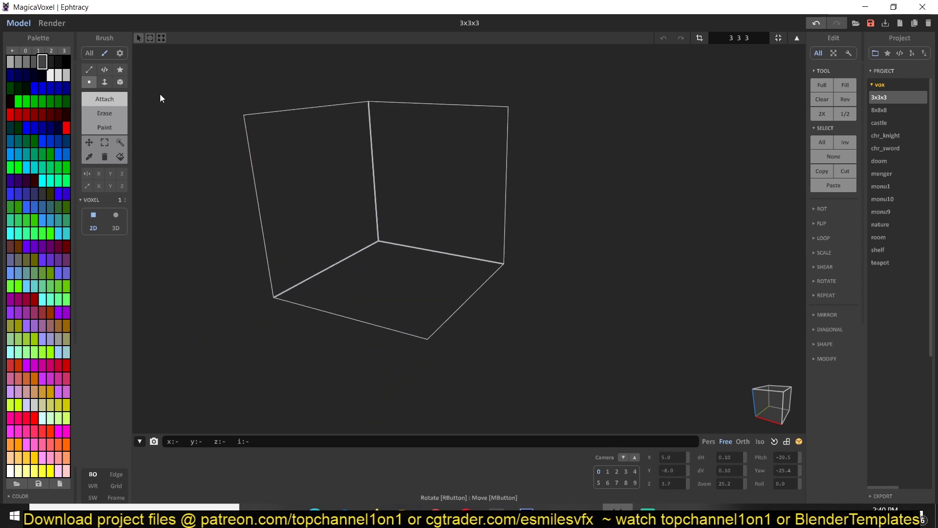
{"action": "left_click", "coordinate": [318, 295]}
{"action": "left_click", "coordinate": [389, 289]}
{"action": "left_click", "coordinate": [395, 298]}
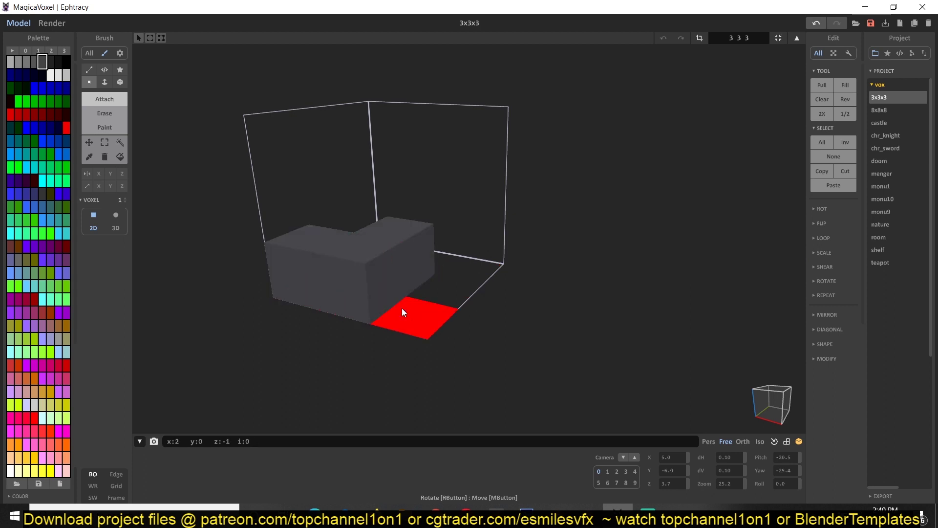
{"action": "left_click", "coordinate": [408, 312]}
Erase two voxels, paint the front voxel cyan, then clear the model again.
{"action": "left_click", "coordinate": [110, 113]}
{"action": "left_click", "coordinate": [288, 276]}
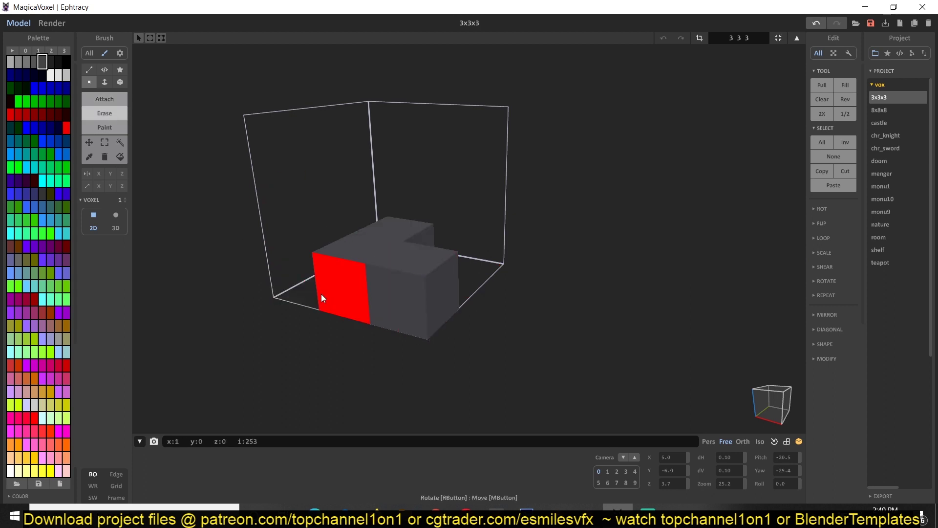
{"action": "left_click", "coordinate": [321, 294]}
{"action": "left_click", "coordinate": [104, 127]}
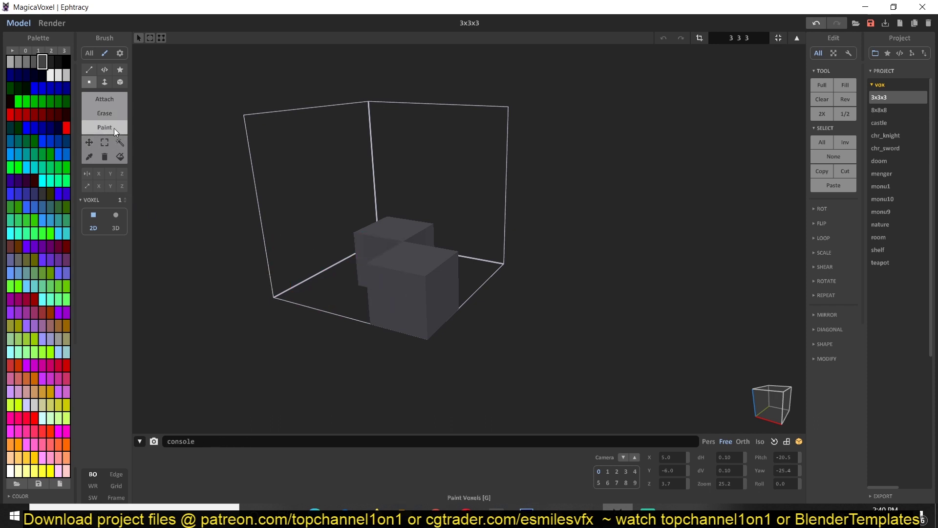
{"action": "left_click", "coordinate": [43, 177]}
{"action": "left_click", "coordinate": [400, 299]}
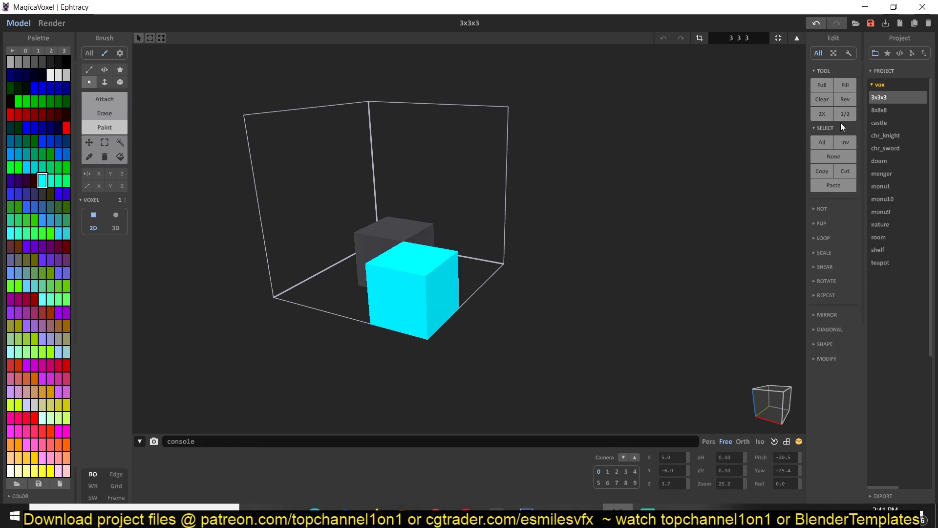
{"action": "left_click", "coordinate": [825, 100]}
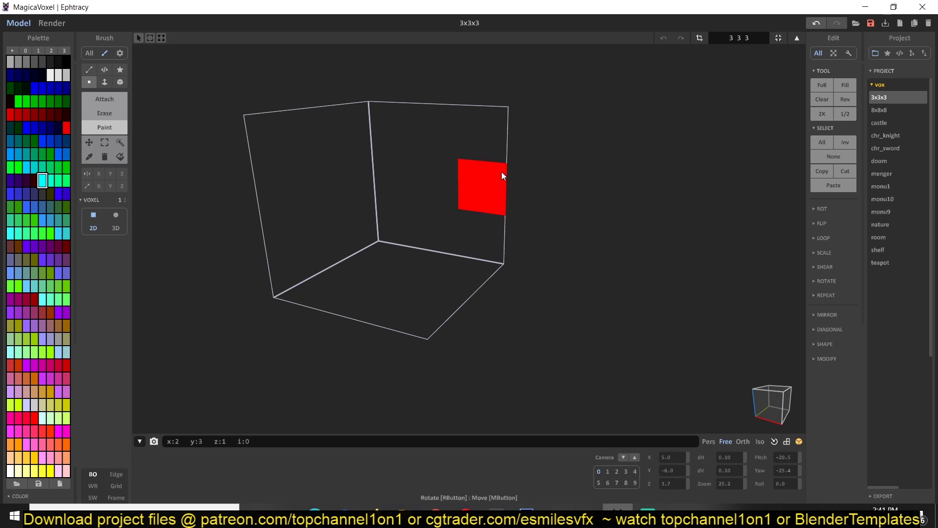
{"action": "mouse_move", "coordinate": [501, 171]}
{"action": "middle_mouse_down"}
{"action": "mouse_move", "coordinate": [514, 178]}
{"action": "mouse_move", "coordinate": [513, 168]}
{"action": "mouse_move", "coordinate": [511, 188]}
{"action": "mouse_move", "coordinate": [494, 192]}
{"action": "middle_mouse_up"}
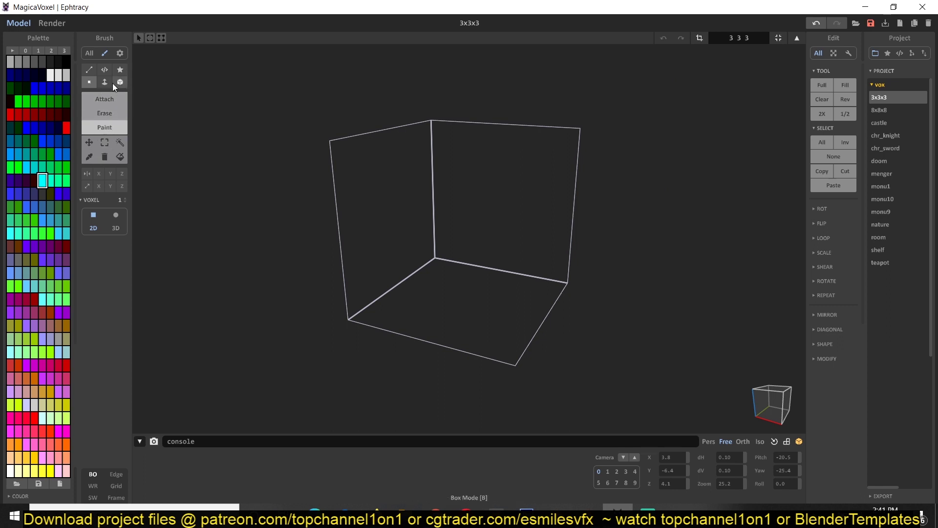
Set the brush to 3D shape in Attach mode and add a cyan voxel at the front-left corner.
{"action": "left_click", "coordinate": [116, 227]}
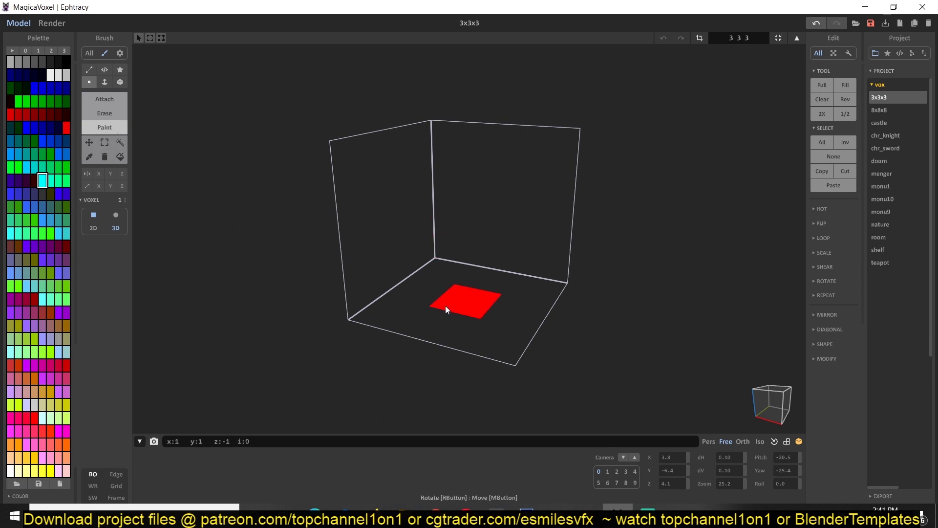
{"action": "left_click", "coordinate": [109, 96]}
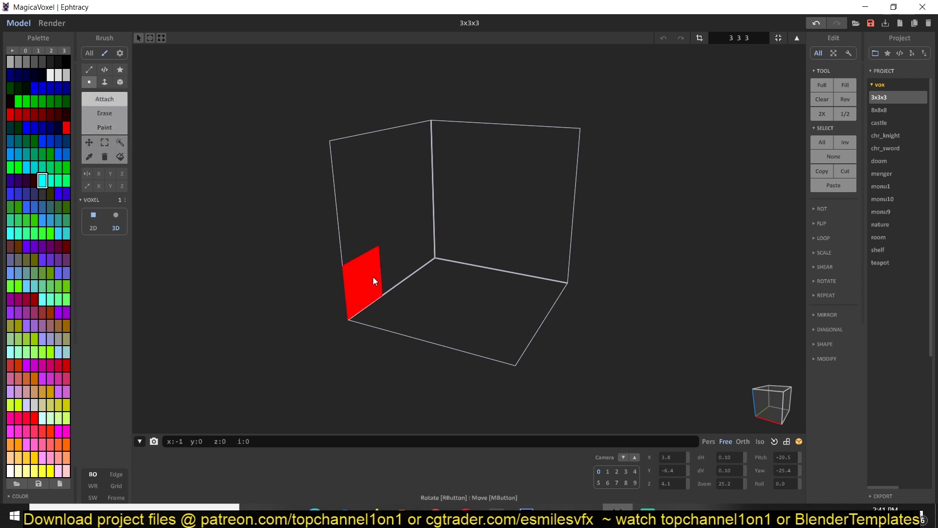
{"action": "left_click", "coordinate": [381, 318]}
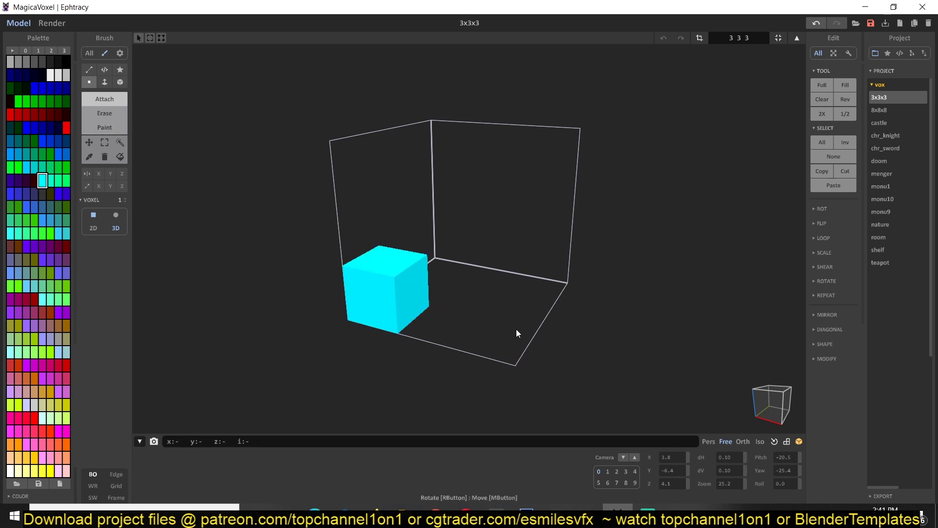
Double the model space three times to 24×24×24.
{"action": "left_click", "coordinate": [824, 113]}
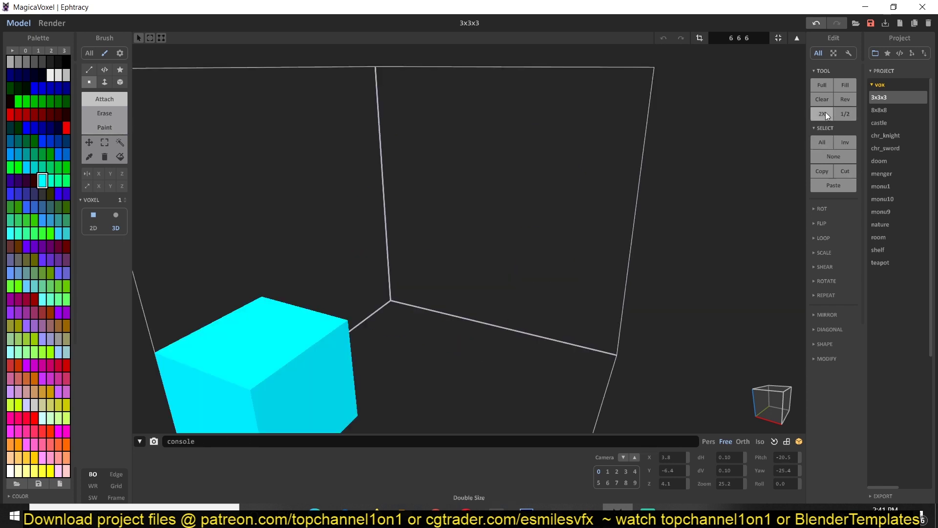
{"action": "left_click", "coordinate": [824, 114]}
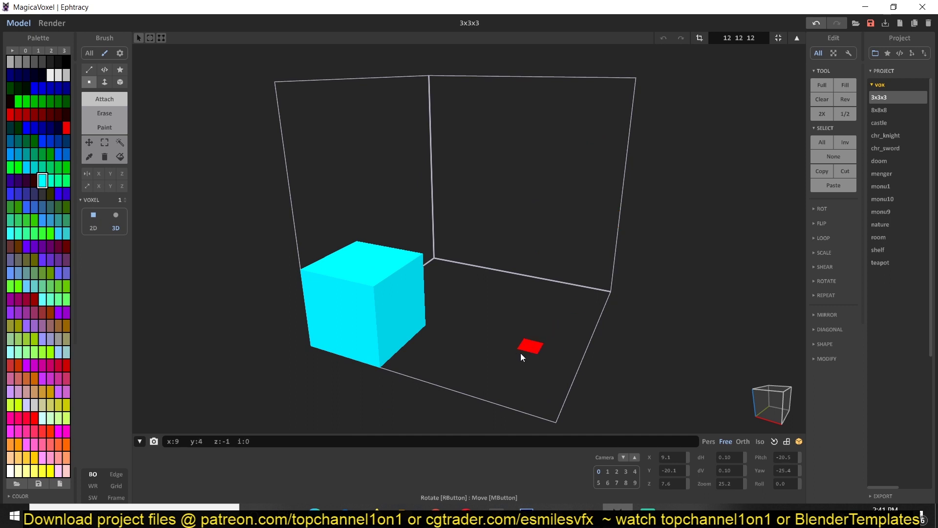
{"action": "left_click", "coordinate": [822, 113]}
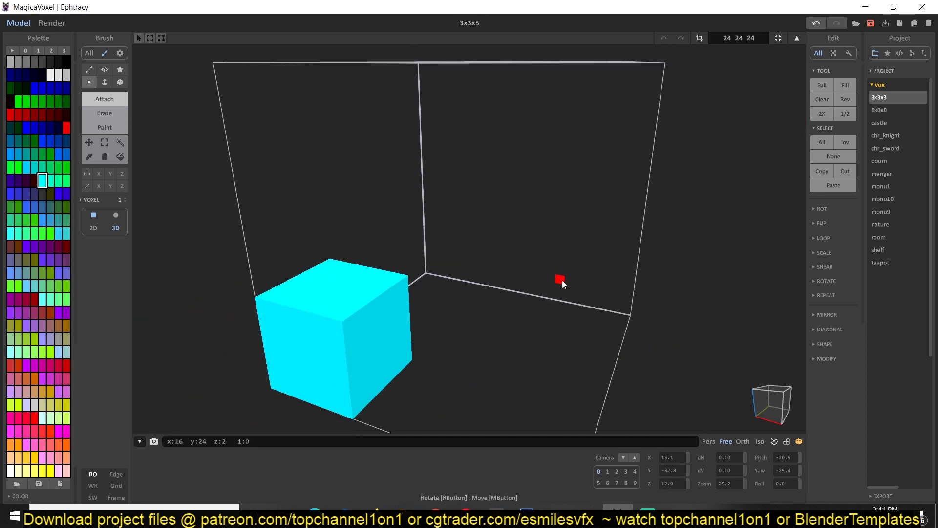
Clear the model and draw a short row of cyan voxels at the corner.
{"action": "left_click", "coordinate": [821, 102]}
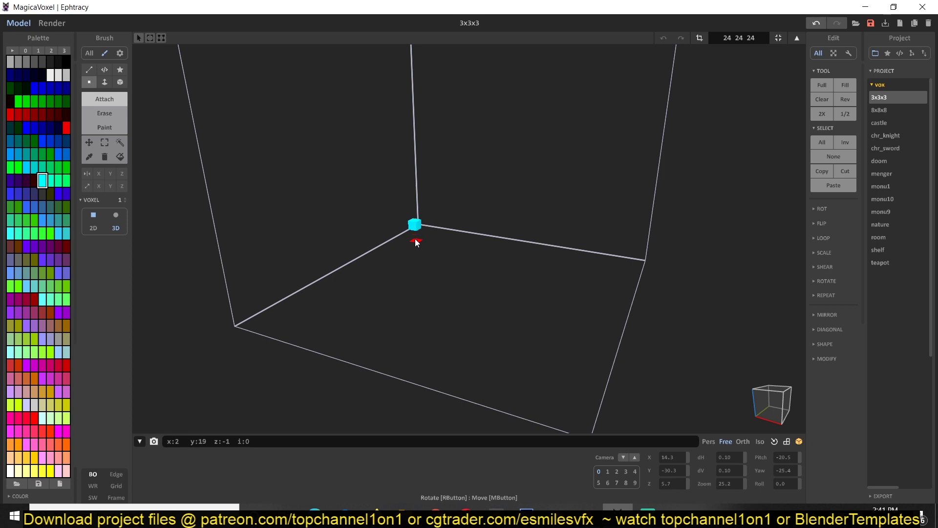
{"action": "key", "text": "ctrl+z"}
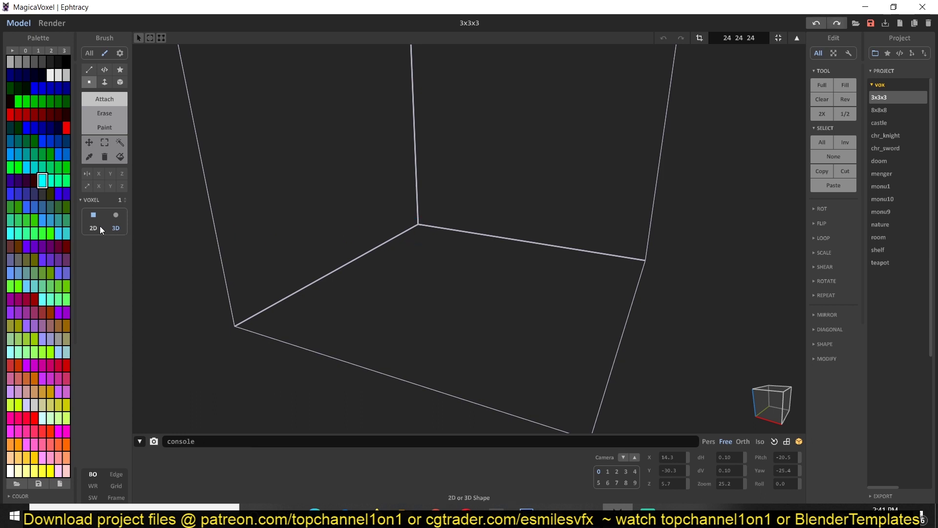
{"action": "left_click_drag", "start_coordinate": [419, 226], "coordinate": [391, 253]}
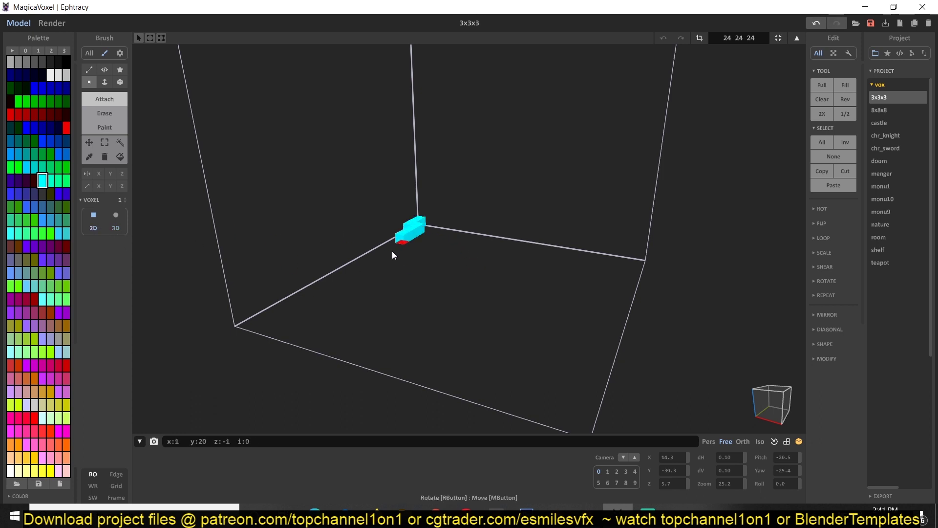
Undo the cyan voxel row and place a grey voxel at the box's corner.
{"action": "key", "text": "ctrl+z"}
{"action": "scroll", "coordinate": [374, 259], "scroll_direction": "up", "scroll_amount": 3}
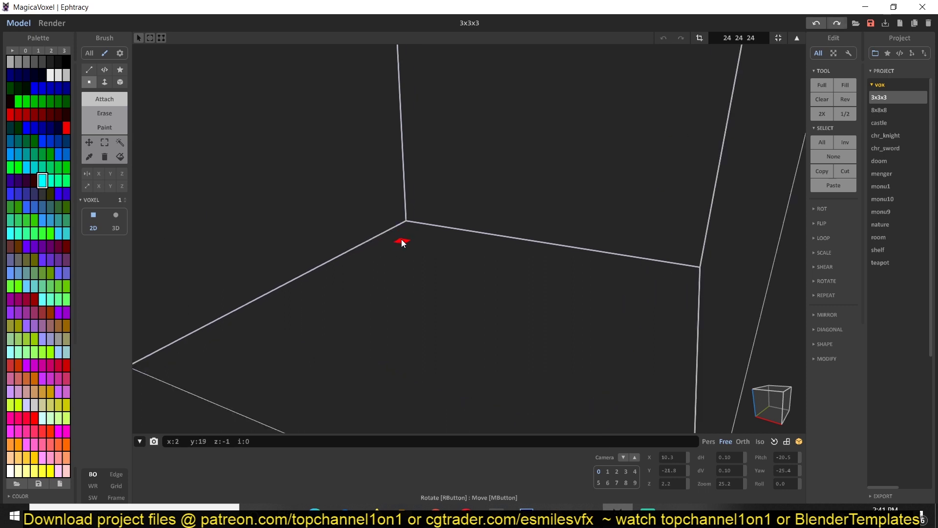
{"action": "left_click", "coordinate": [31, 63]}
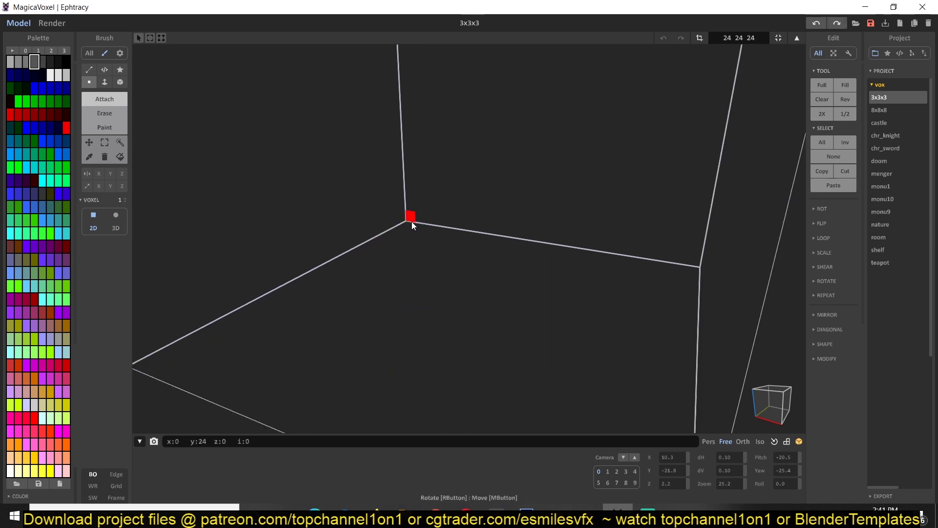
{"action": "left_click", "coordinate": [410, 222]}
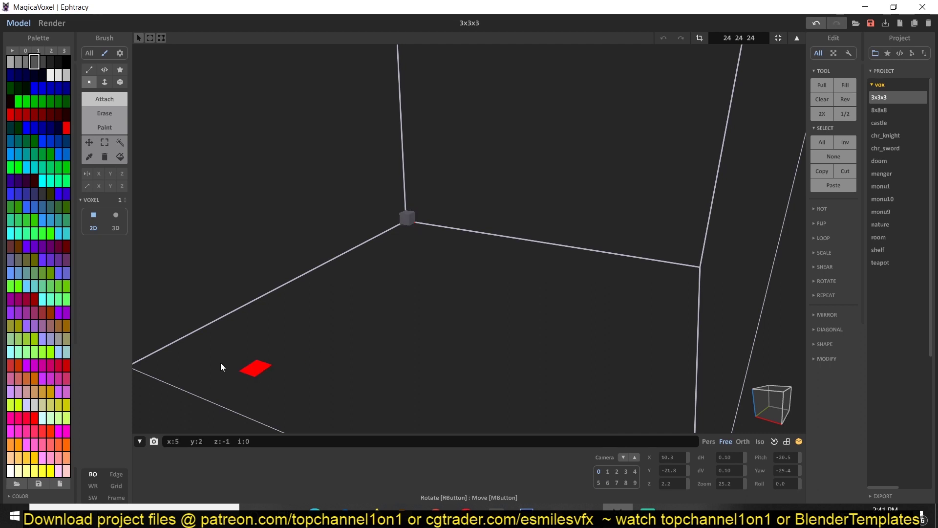
Extrude the grey corner voxel into a bar, then into a one-voxel-thick floor slab.
{"action": "left_click", "coordinate": [104, 81]}
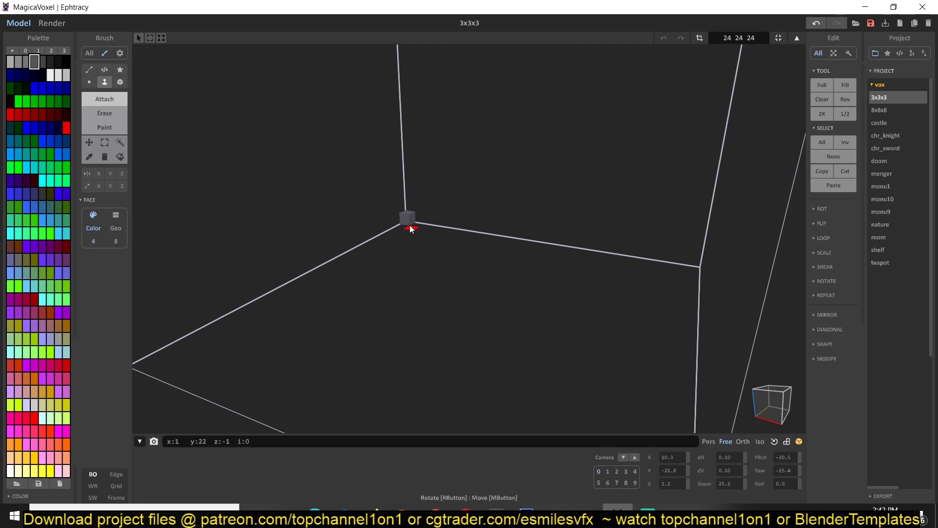
{"action": "left_click_drag", "start_coordinate": [407, 218], "coordinate": [116, 312]}
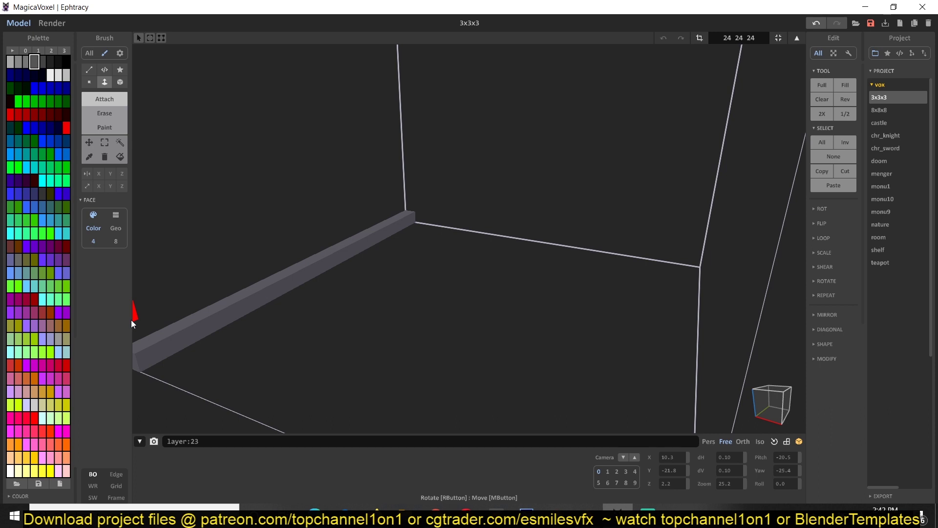
{"action": "left_click", "coordinate": [401, 226]}
{"action": "left_click_drag", "start_coordinate": [399, 230], "coordinate": [699, 288]}
{"action": "middle_click_drag", "start_coordinate": [564, 259], "coordinate": [435, 371]}
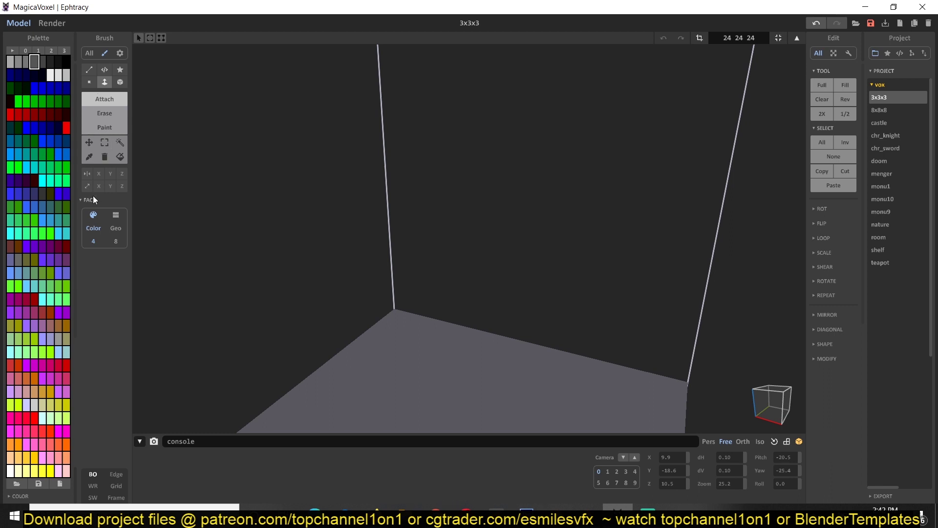
{"action": "left_click", "coordinate": [90, 81]}
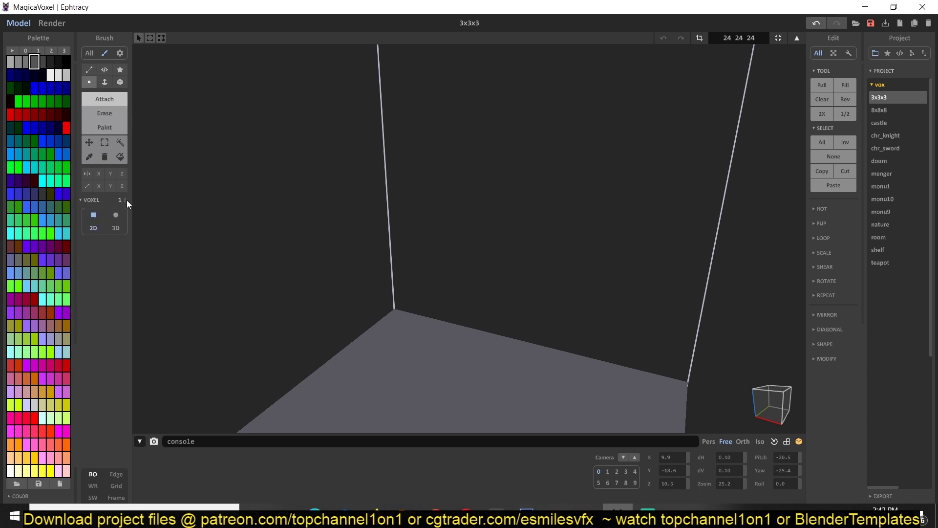
With brush size 4, extrude a corner block along the left floor edge and up to the box top.
{"action": "mouse_move", "coordinate": [127, 201]}
{"action": "left_mouse_down"}
{"action": "mouse_move", "coordinate": [128, 189]}
{"action": "mouse_move", "coordinate": [122, 205]}
{"action": "left_mouse_up"}
{"action": "left_click_drag", "start_coordinate": [122, 198], "coordinate": [126, 195]}
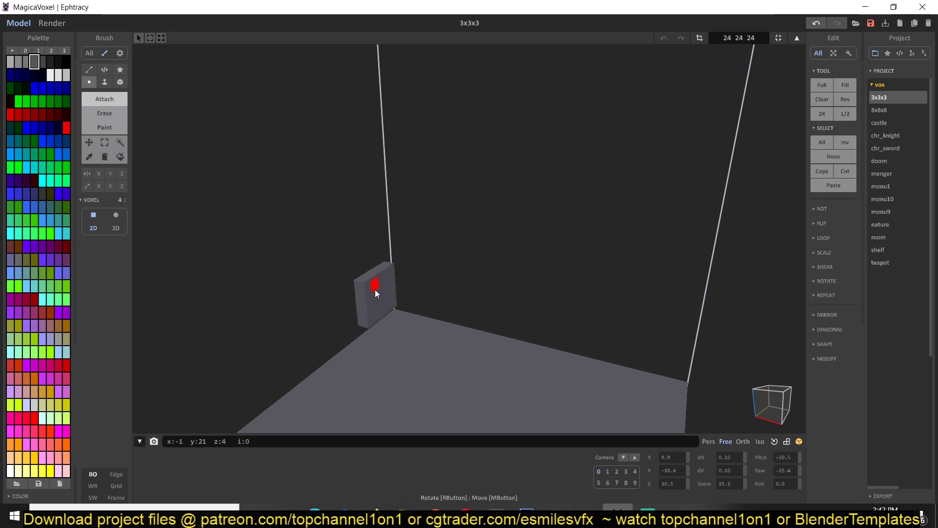
{"action": "left_click", "coordinate": [377, 293]}
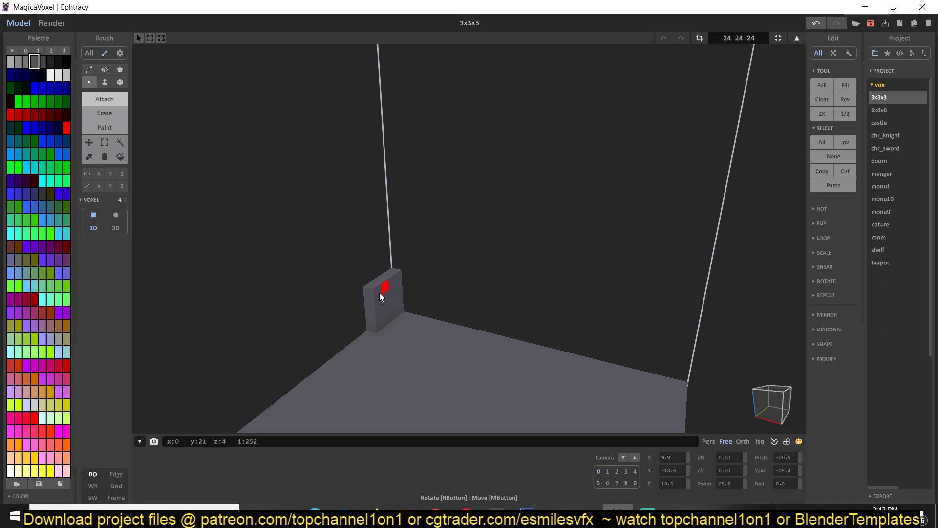
{"action": "left_click", "coordinate": [105, 81]}
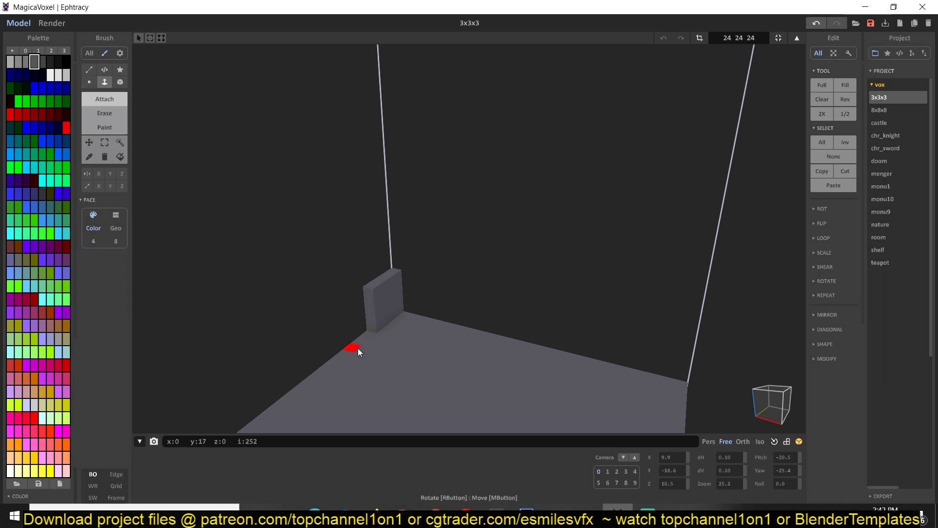
{"action": "scroll", "coordinate": [362, 342], "scroll_direction": "down", "scroll_amount": 3}
{"action": "left_click_drag", "start_coordinate": [400, 288], "coordinate": [242, 376]}
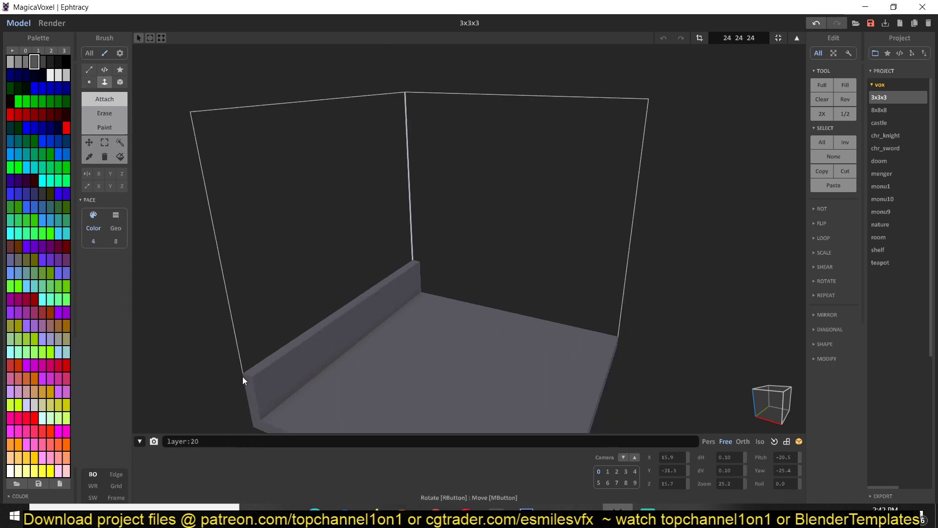
{"action": "left_click_drag", "start_coordinate": [354, 301], "coordinate": [355, 103]}
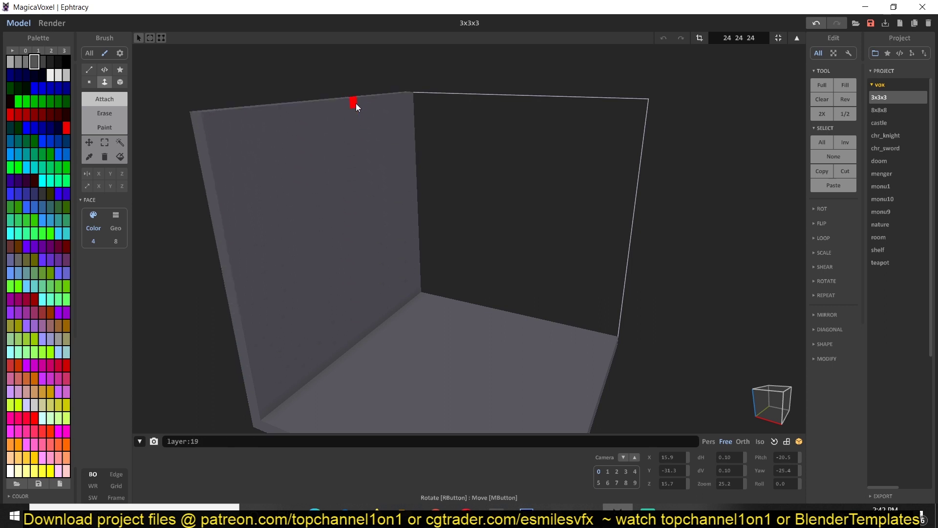
{"action": "left_click", "coordinate": [89, 82]}
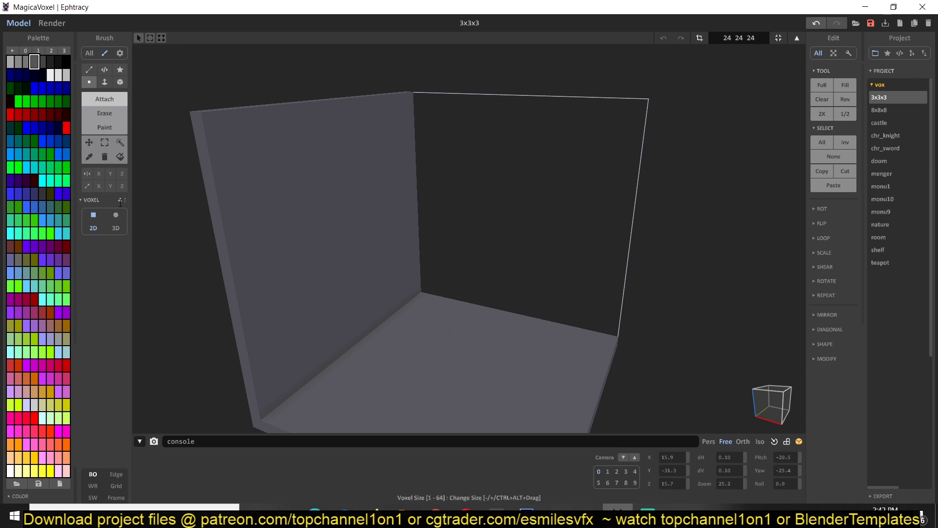
Set brush size 2 and extrude the back wall along the rear floor seam.
{"action": "left_click_drag", "start_coordinate": [125, 201], "coordinate": [125, 205]}
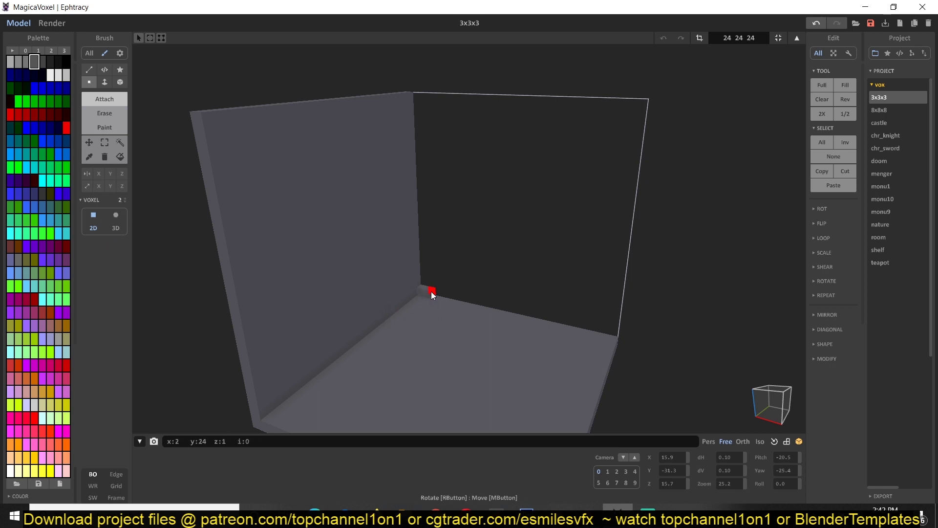
{"action": "left_click", "coordinate": [104, 81]}
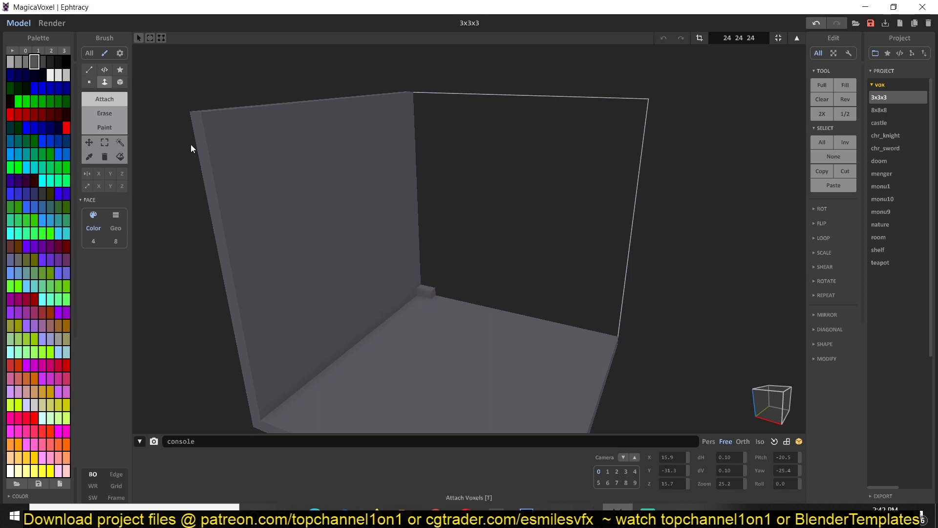
{"action": "left_click_drag", "start_coordinate": [434, 294], "coordinate": [619, 105]}
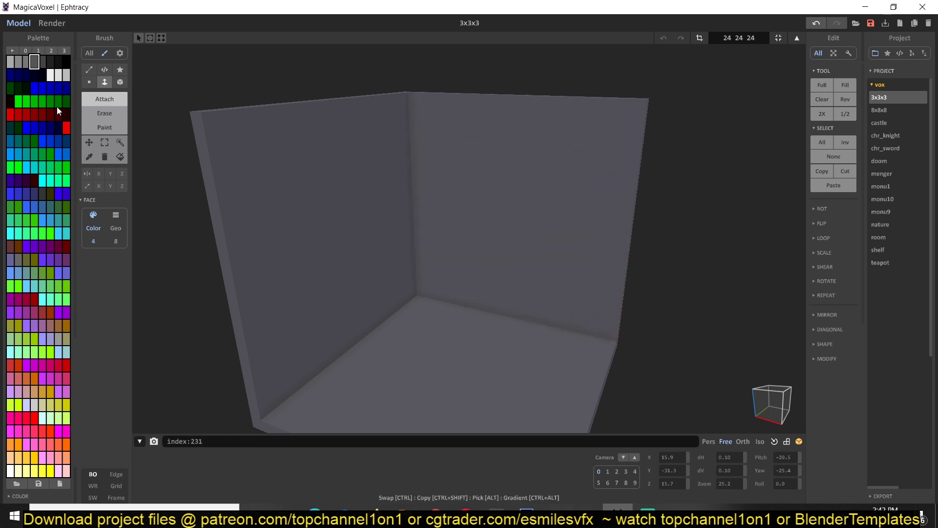
Using the Paint brush, colour the back wall white and the floor brown.
{"action": "left_click", "coordinate": [90, 124]}
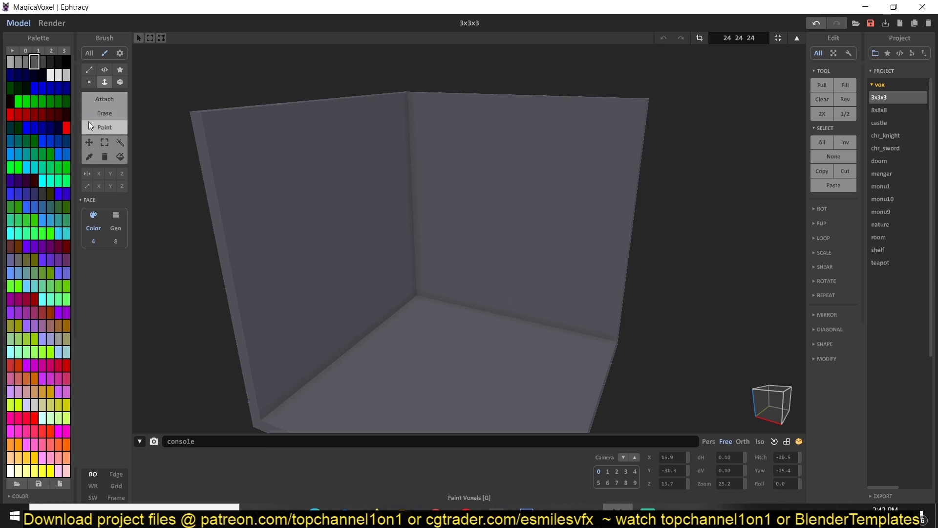
{"action": "left_click", "coordinate": [52, 75]}
{"action": "left_click", "coordinate": [519, 235]}
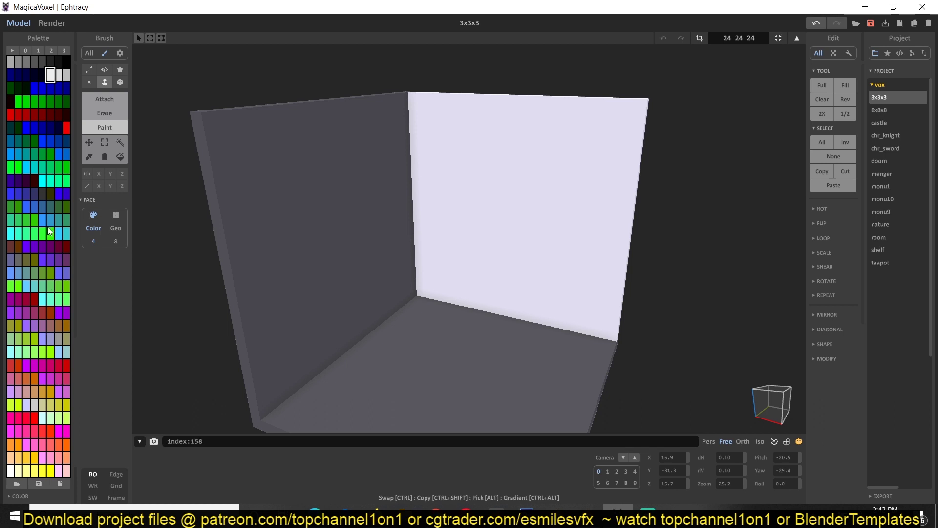
{"action": "left_click", "coordinate": [67, 326]}
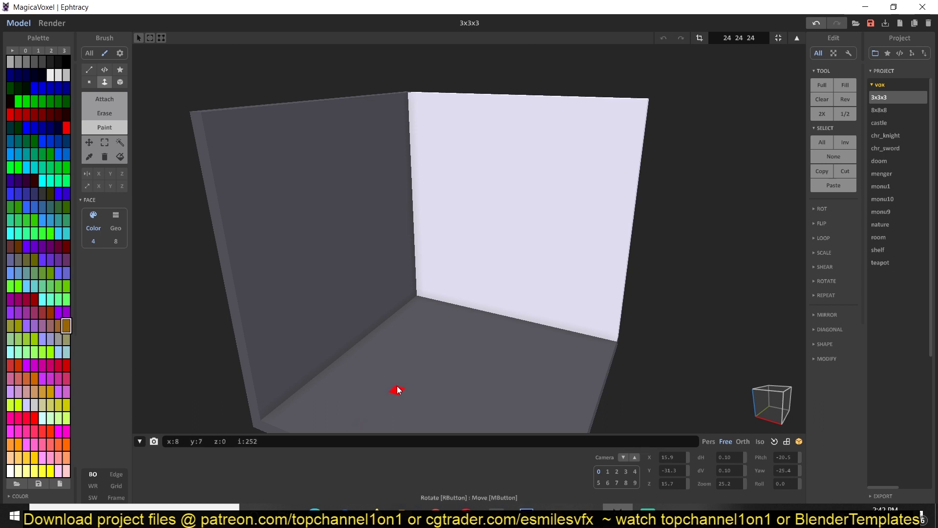
{"action": "left_click", "coordinate": [398, 390]}
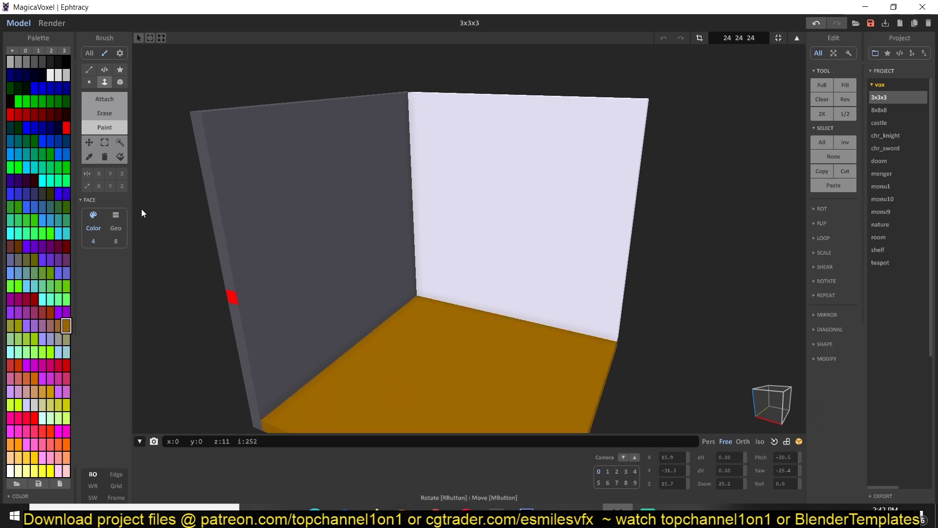
Paint the left wall cyan and preview the room in the Render view.
{"action": "left_click", "coordinate": [27, 207]}
{"action": "left_click", "coordinate": [303, 327]}
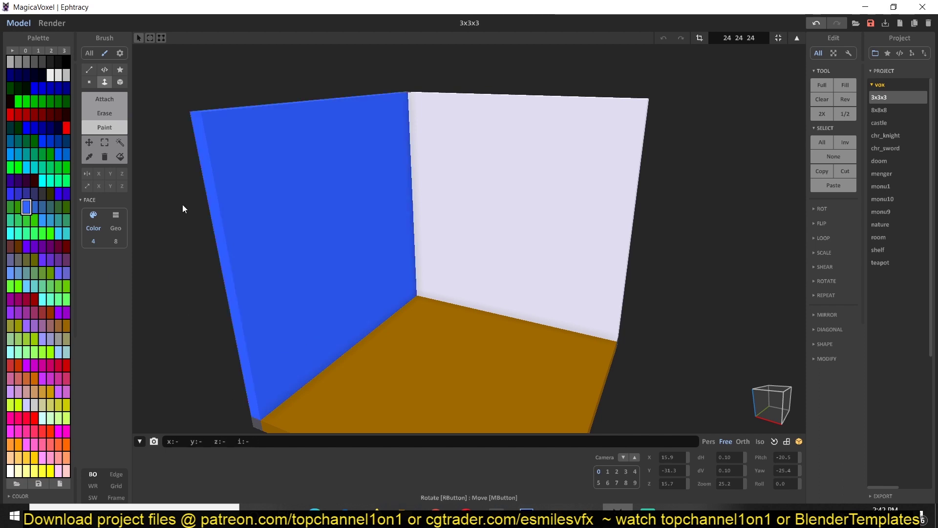
{"action": "left_click", "coordinate": [64, 236]}
{"action": "left_click", "coordinate": [215, 293]}
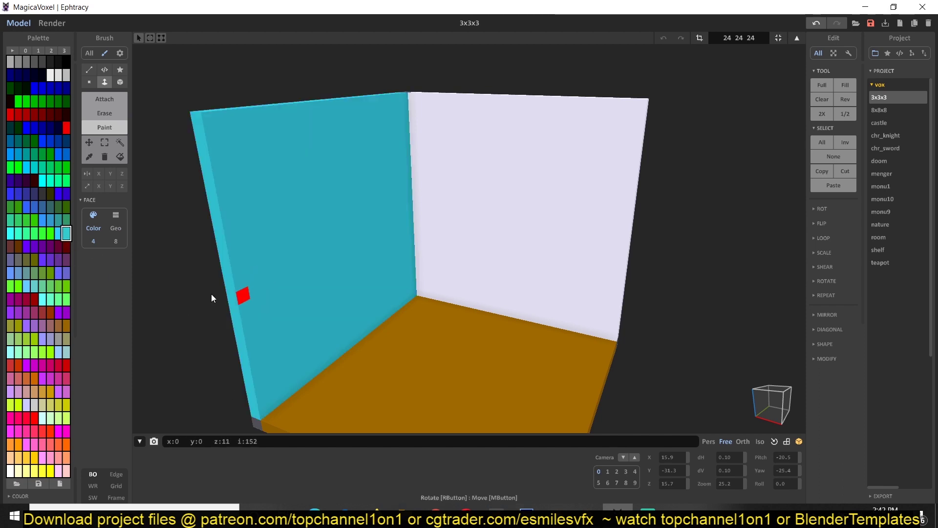
{"action": "left_click", "coordinate": [52, 23]}
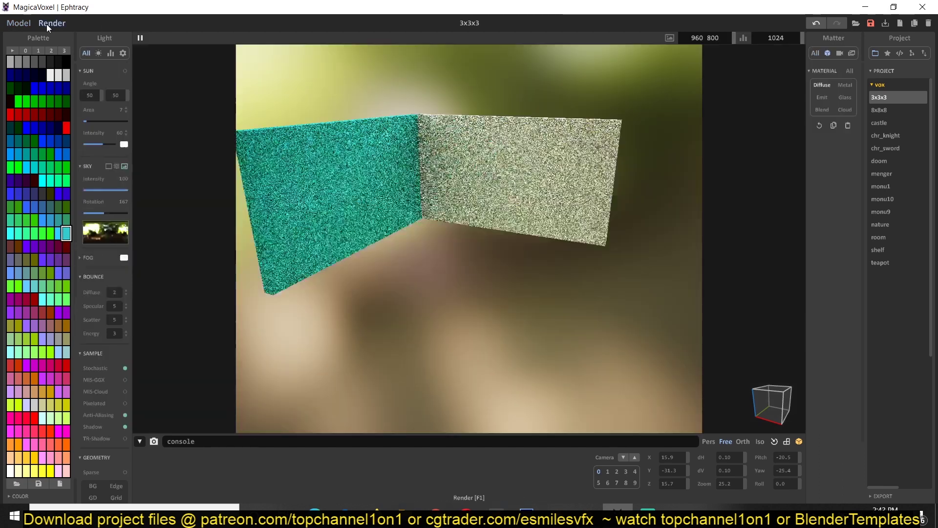
{"action": "mouse_move", "coordinate": [479, 264]}
{"action": "right_mouse_down"}
{"action": "mouse_move", "coordinate": [469, 244]}
{"action": "mouse_move", "coordinate": [454, 291]}
{"action": "mouse_move", "coordinate": [474, 273]}
{"action": "right_mouse_up"}
Back in Model view, erase a stepped groove into the floor near the back-right corner.
{"action": "left_click", "coordinate": [25, 26]}
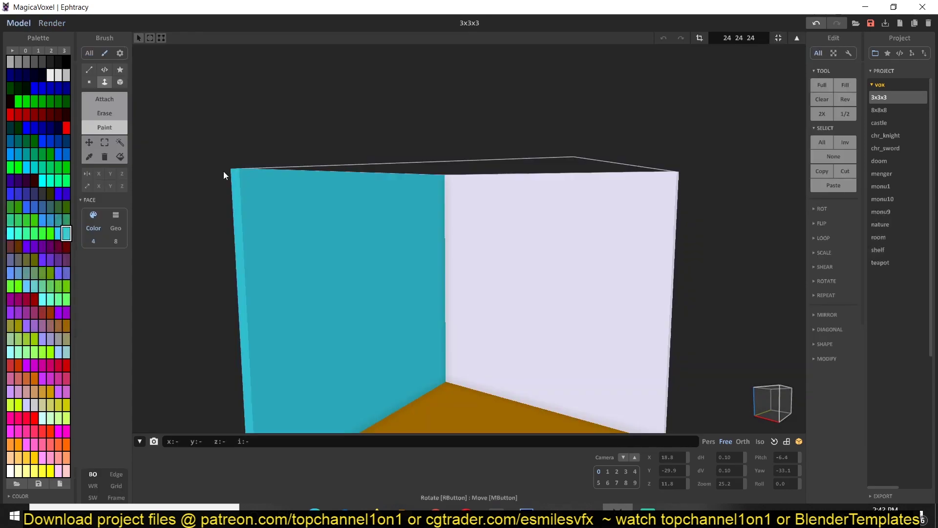
{"action": "scroll", "coordinate": [391, 240], "scroll_direction": "up", "scroll_amount": 3}
{"action": "right_click_drag", "start_coordinate": [385, 218], "coordinate": [446, 202]}
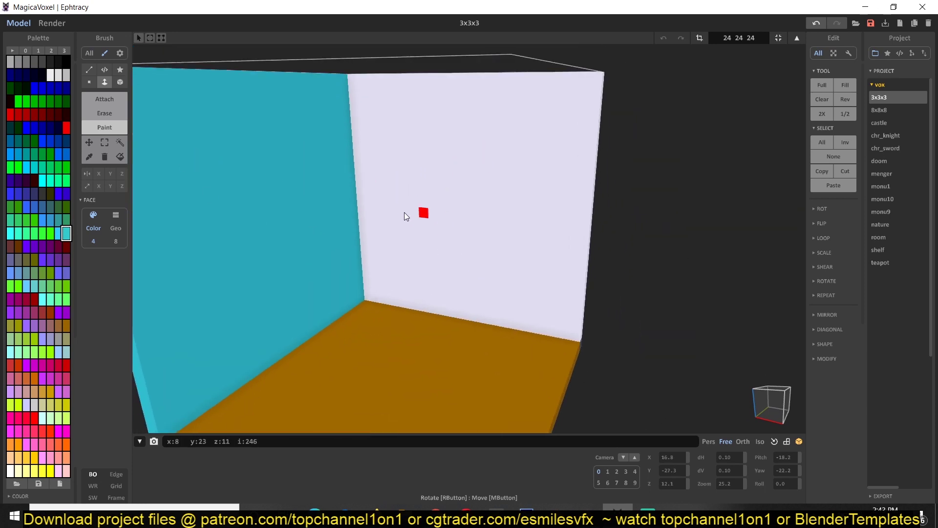
{"action": "left_click", "coordinate": [93, 80]}
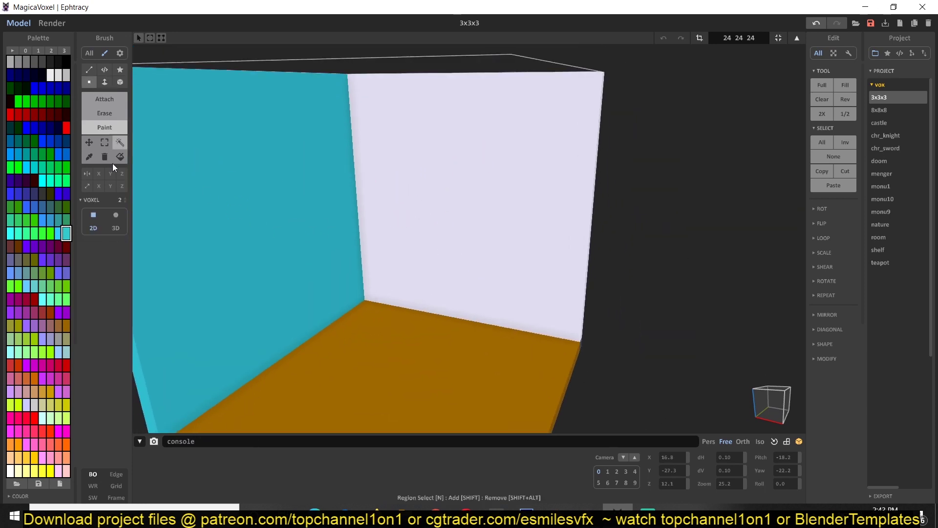
{"action": "left_click", "coordinate": [105, 113]}
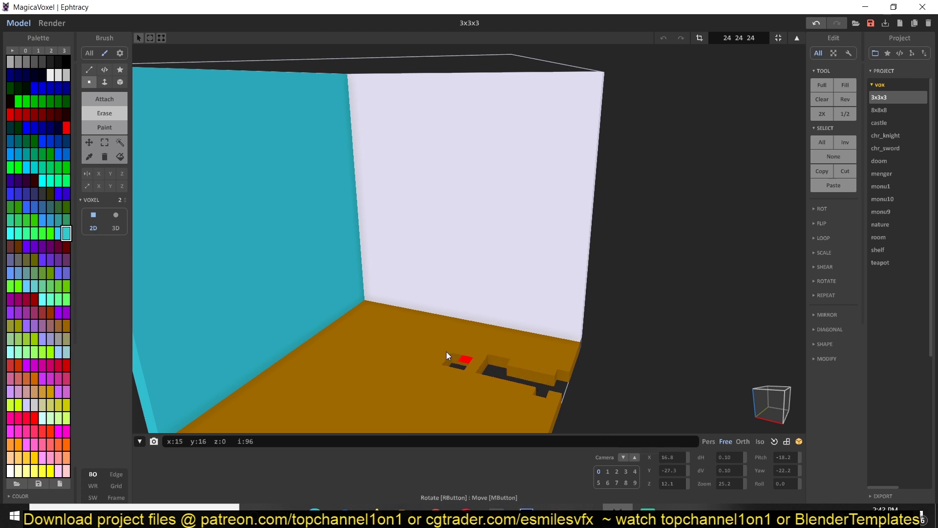
{"action": "left_click_drag", "start_coordinate": [484, 365], "coordinate": [570, 360]}
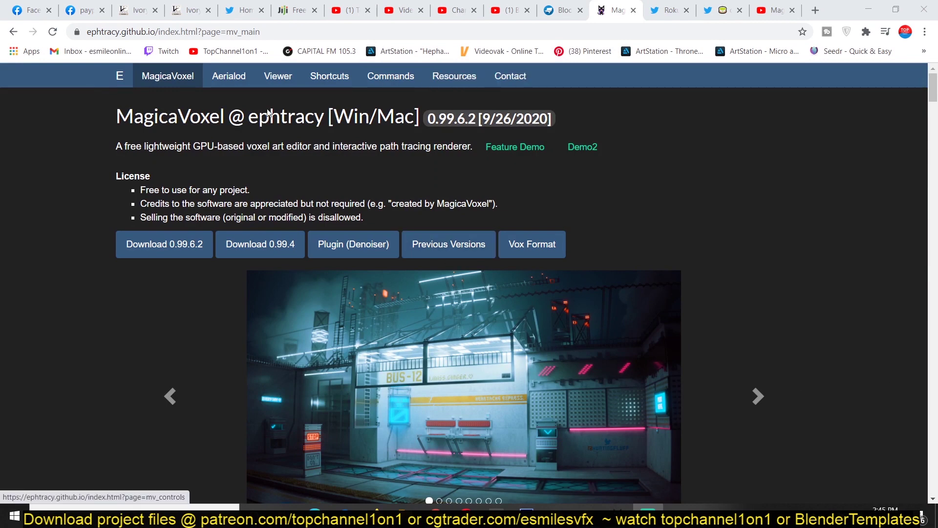
Browse the site's Viewer page screenshot carousel, then go to the Resources page.
{"action": "left_click", "coordinate": [277, 76]}
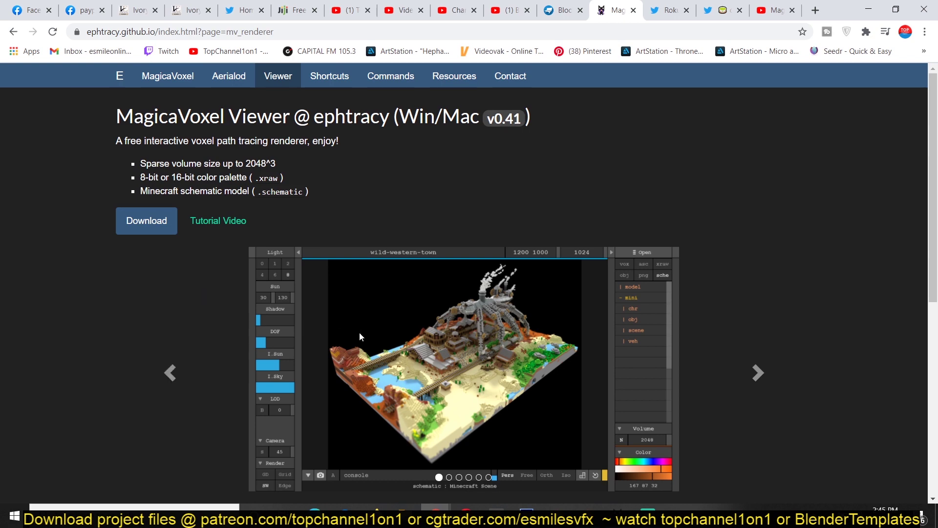
{"action": "scroll", "coordinate": [359, 332], "scroll_direction": "down", "scroll_amount": 3}
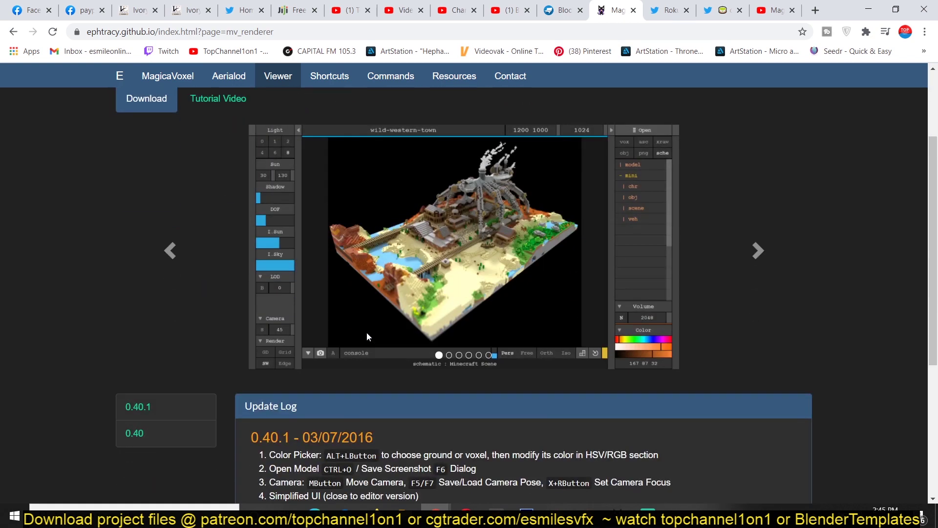
{"action": "scroll", "coordinate": [367, 334], "scroll_direction": "up", "scroll_amount": 1}
{"action": "left_click", "coordinate": [758, 312]}
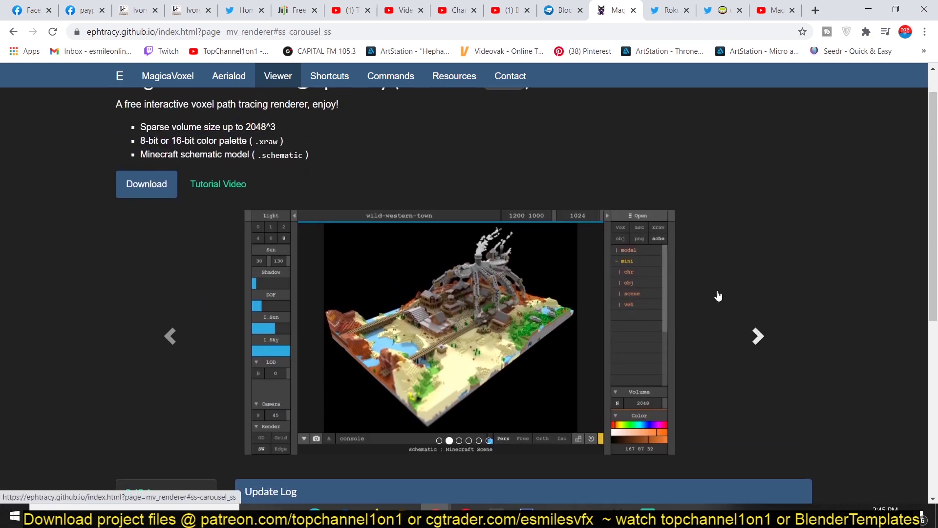
{"action": "left_click", "coordinate": [447, 78]}
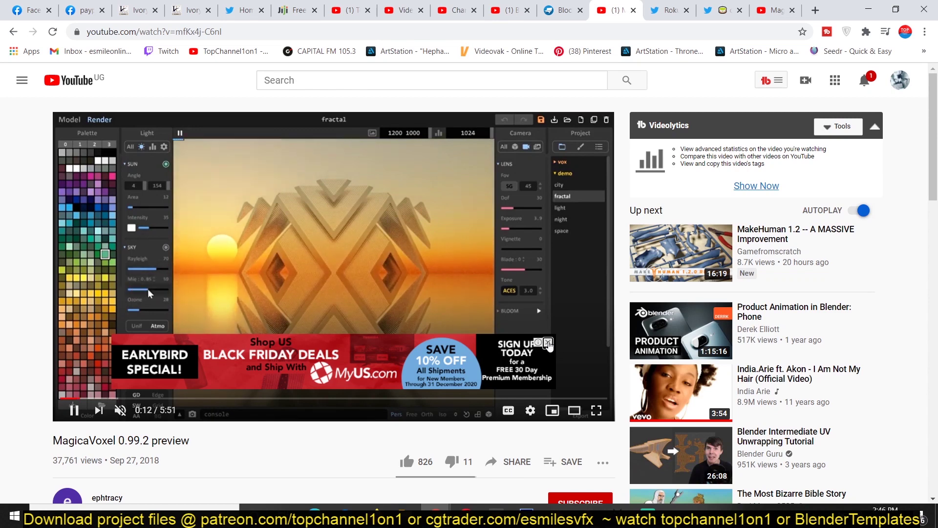
Close the video's banner ad and skip the preview ahead to 0:27, then 1:16.
{"action": "left_click", "coordinate": [548, 342]}
{"action": "left_click", "coordinate": [105, 399]}
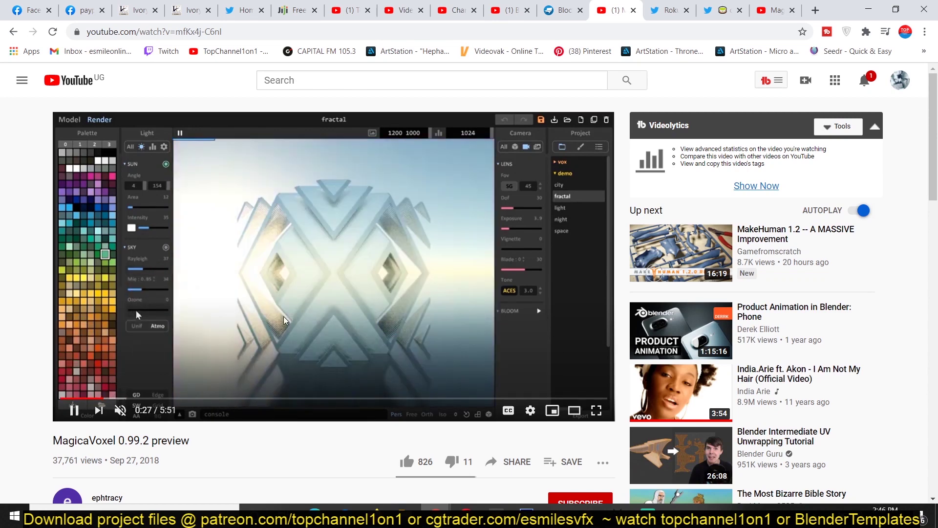
{"action": "left_click", "coordinate": [179, 398]}
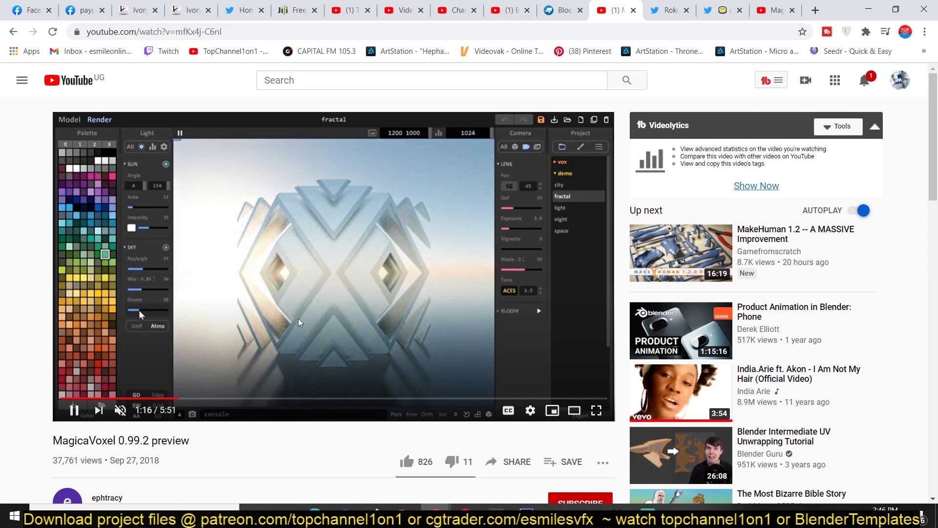